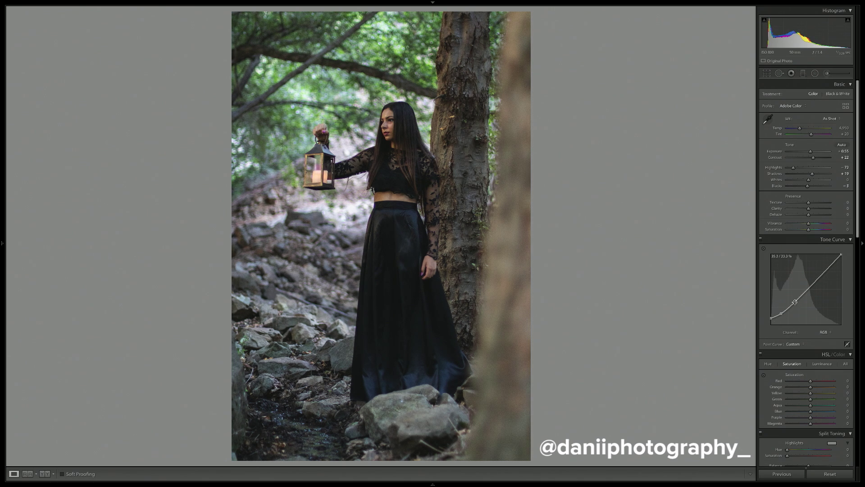
- Add an upper-midtone point on the RGB tone curve of the forest portrait
left_click(814, 282)
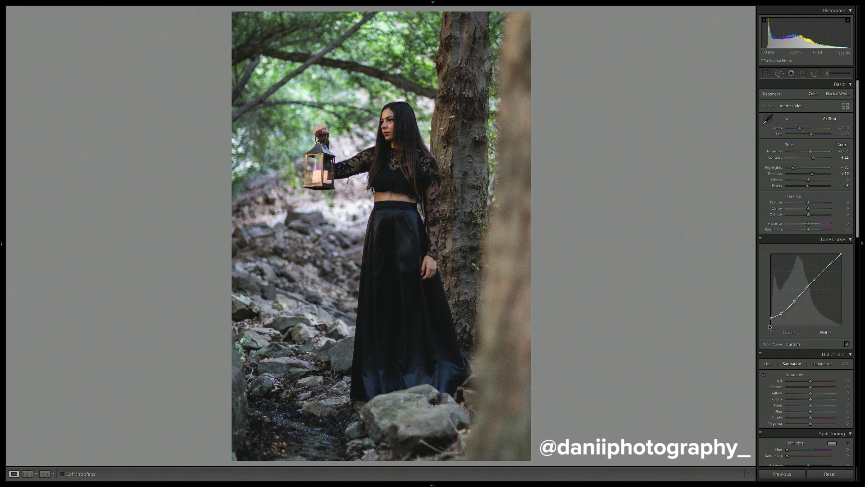
- Set HSL yellow hue to -47, green hue to -54 and aqua saturation to -71, desaturate blue, and set yellow luminance to -33 and green to -24
scroll(769, 327, "down", 3)
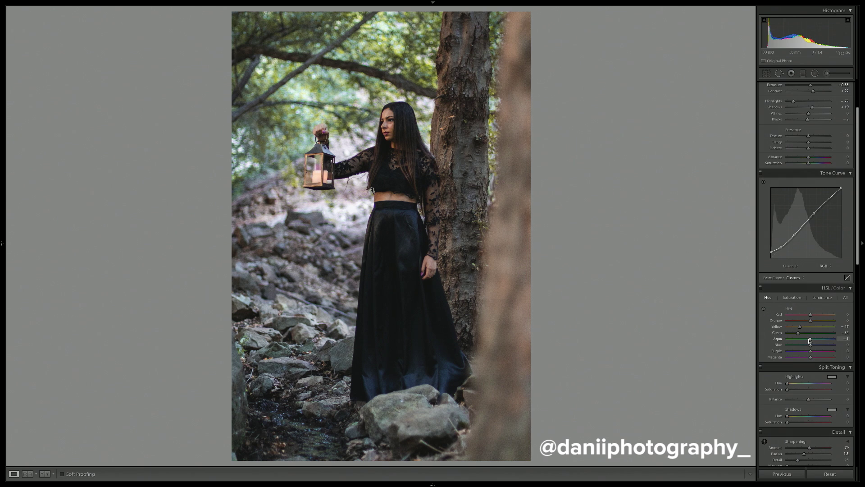
left_click(793, 298)
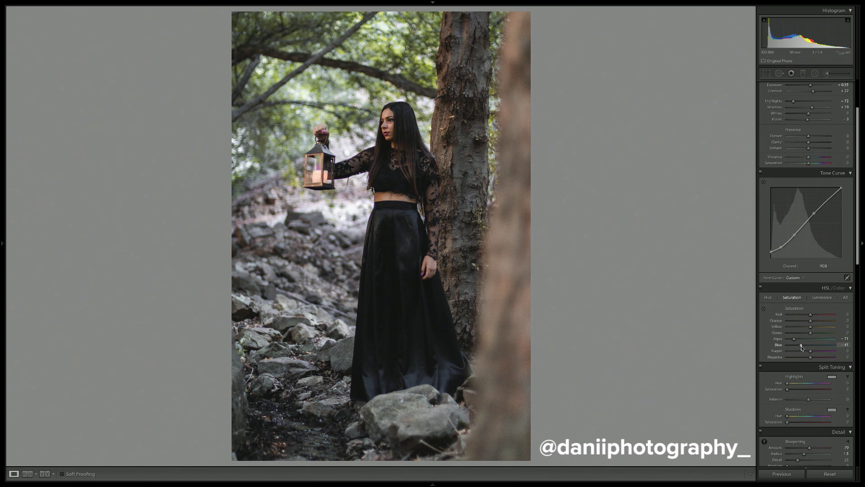
left_click(822, 298)
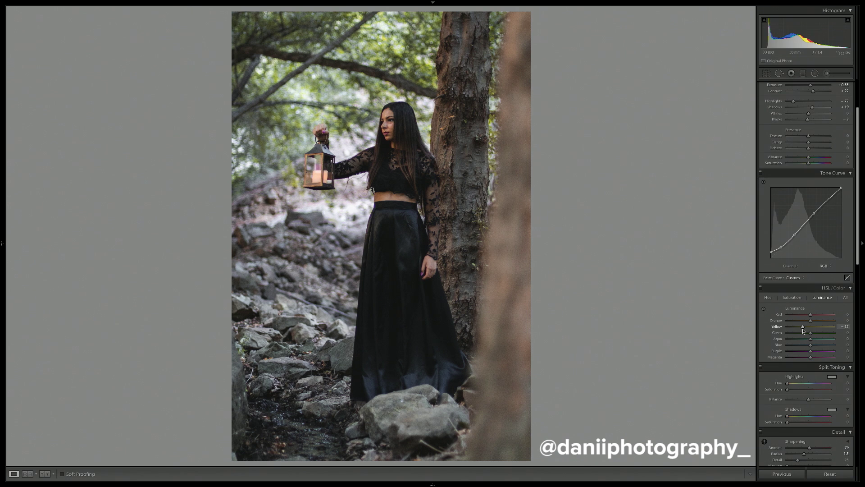
left_click_drag(810, 333, 806, 336)
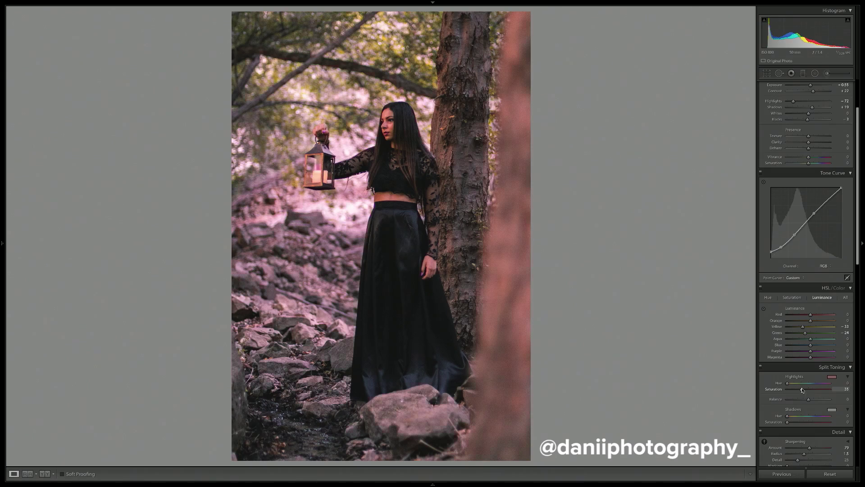
- Split-tone the photo with highlights at hue 196 and saturation 6, and tint the shadows blue
left_click_drag(818, 384, 805, 384)
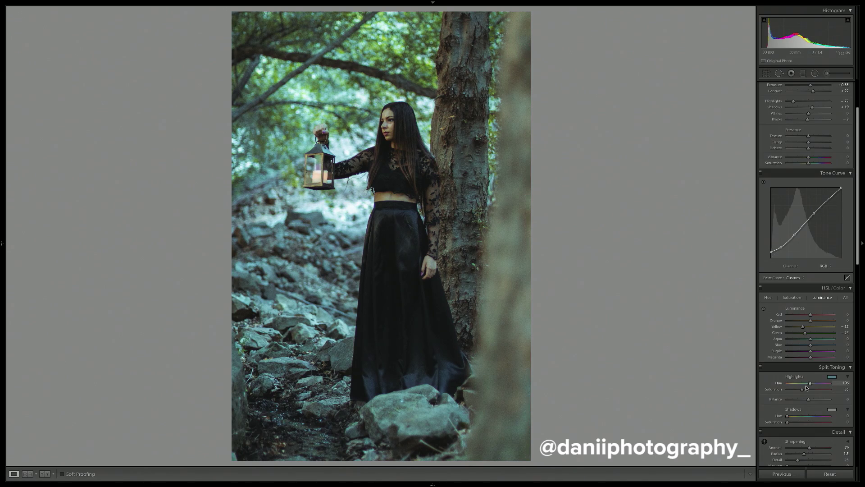
left_click_drag(789, 423, 817, 416)
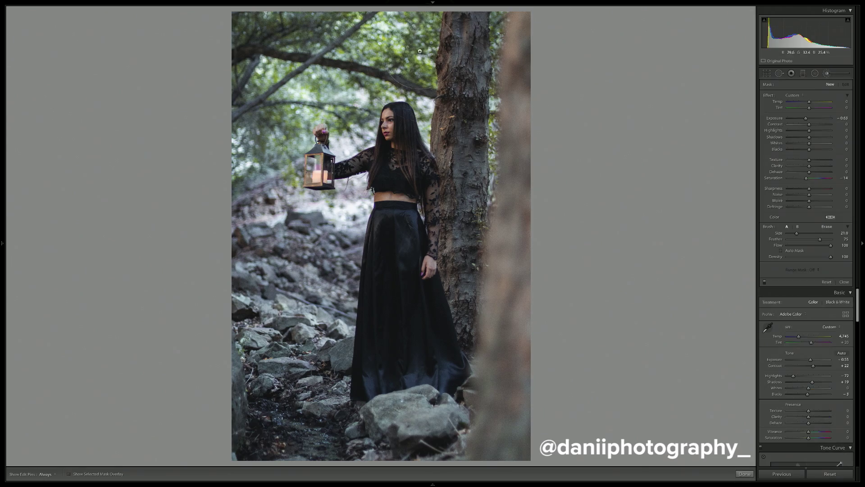
- Paint an adjustment brush over the background trees and darken the area through its exposure
mouse_move(342, 54)
left_mouse_down()
mouse_move(293, 226)
mouse_move(314, 423)
mouse_move(504, 203)
mouse_move(422, 36)
left_mouse_up()
left_click_drag(806, 119, 821, 125)
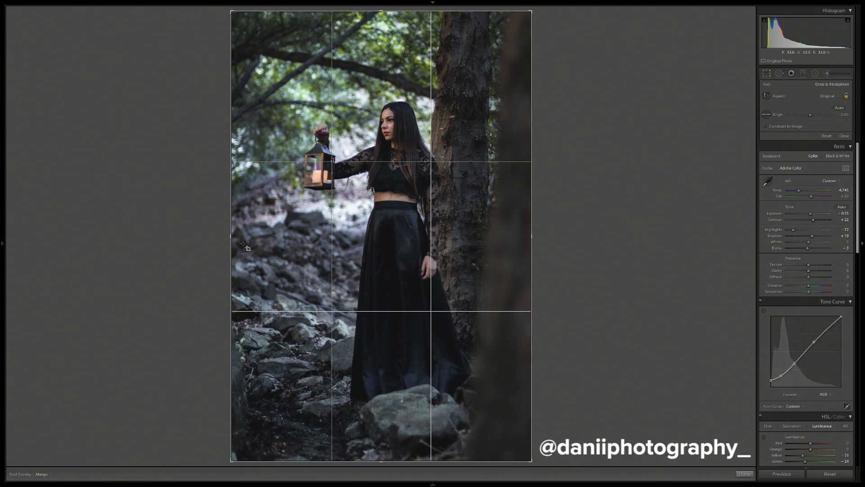
- Crop the photo slightly tighter around the woman at the original aspect ratio
mouse_move(243, 244)
left_mouse_down()
mouse_move(234, 237)
mouse_move(243, 234)
left_mouse_up()
key("Return")
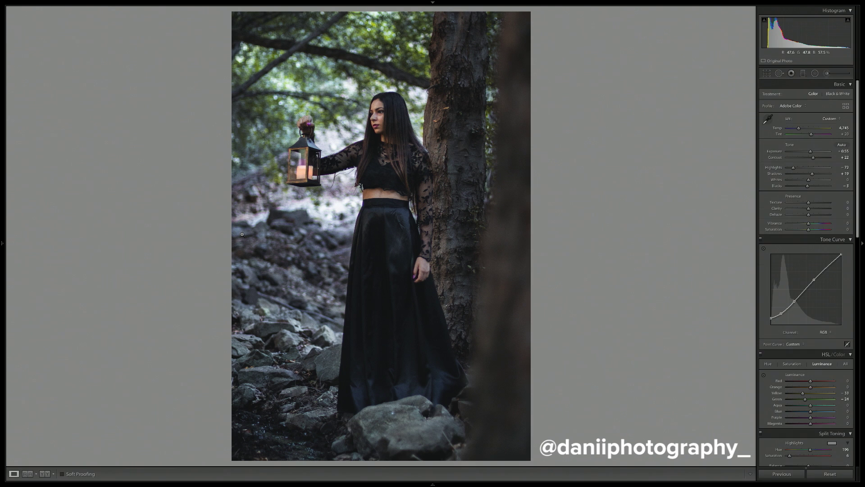
- Fine-tune the exposure of the selected adjustment-brush mask and close the brush
left_click(827, 73)
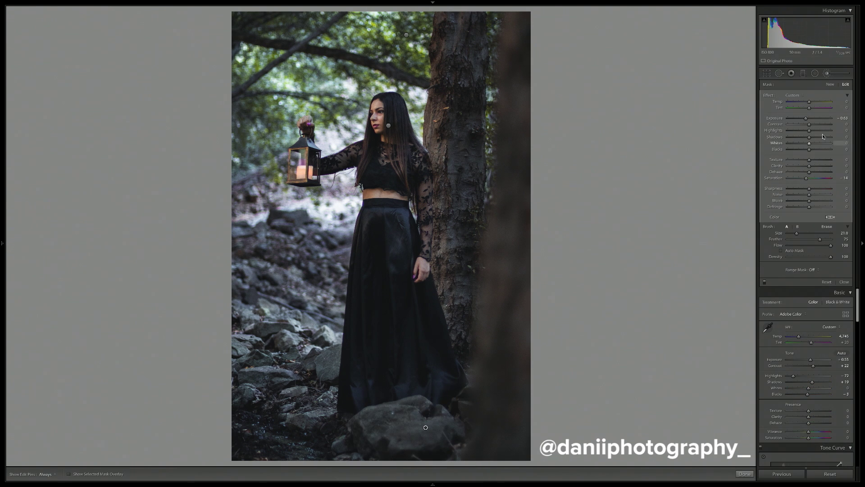
left_click_drag(806, 118, 807, 119)
key("k")
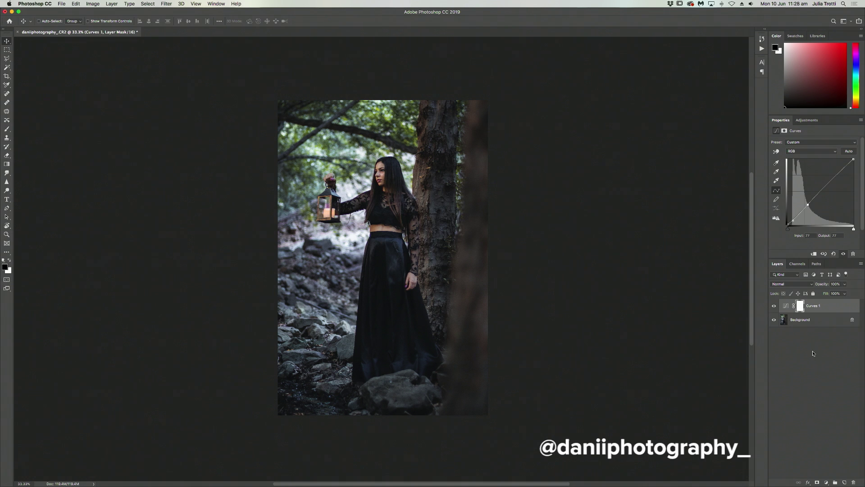
- In Photoshop, set the foreground colour to golden orange and paint a soft glow around the lantern on a new layer
left_click(5, 266)
left_click(729, 212)
left_click(830, 205)
key("g")
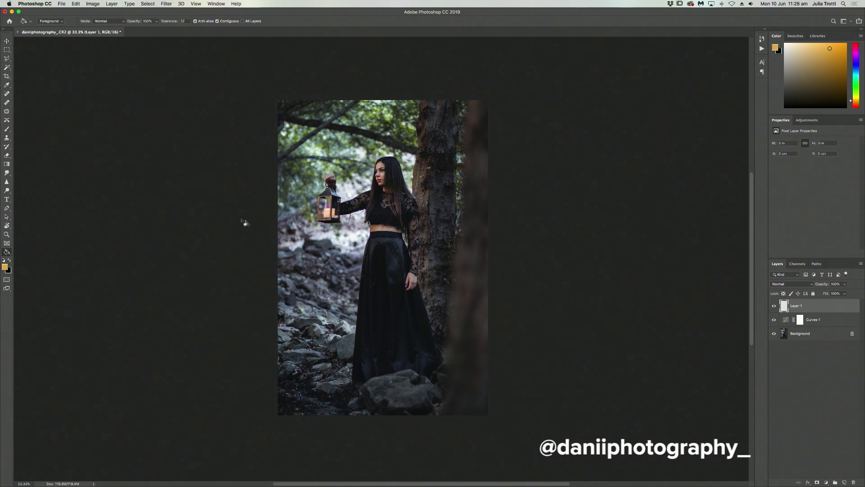
left_click_drag(327, 126, 328, 126)
- Try the orange glow layer in successive blend modes, through Divide to Luminosity
key("v")
key("shift+plus")
key("shift+plus")
key("shift+plus")
key("shift+plus")
key("shift+plus")
key("shift+plus")
key("shift+plus")
key("shift+plus")
key("shift+plus")
key("shift+plus")
key("shift+plus")
key("shift+plus")
key("shift+plus")
key("shift+plus")
key("shift+plus")
key("shift+plus")
key("shift+plus")
key("shift+plus")
key("shift+plus")
key("shift+plus")
key("shift+plus")
key("shift+plus")
key("shift+plus")
key("shift+plus")
key("shift+plus")
key("shift+plus")
key("shift+plus")
key("shift+plus")
key("shift+plus")
key("shift+plus")
key("shift+plus")
key("shift+plus")
key("shift+plus")
key("shift+plus")
key("shift+plus")
key("shift+plus")
key("shift+plus")
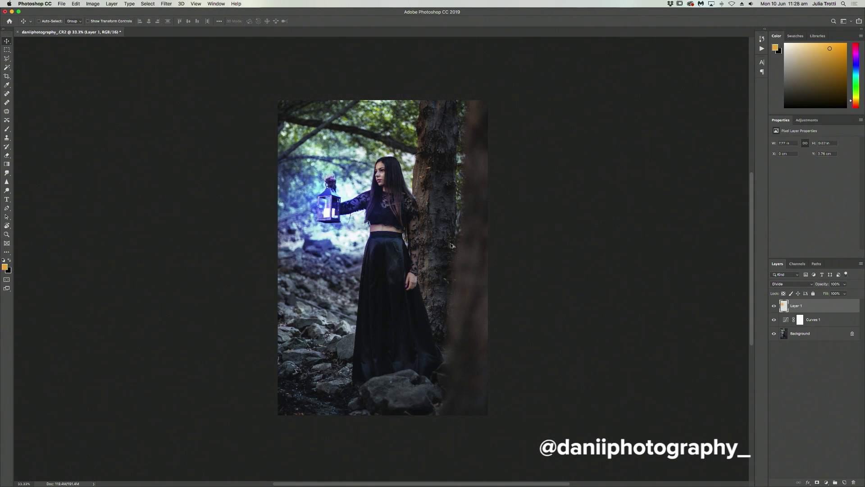
key("shift+plus")
key("shift+plus")
key("shift+plus")
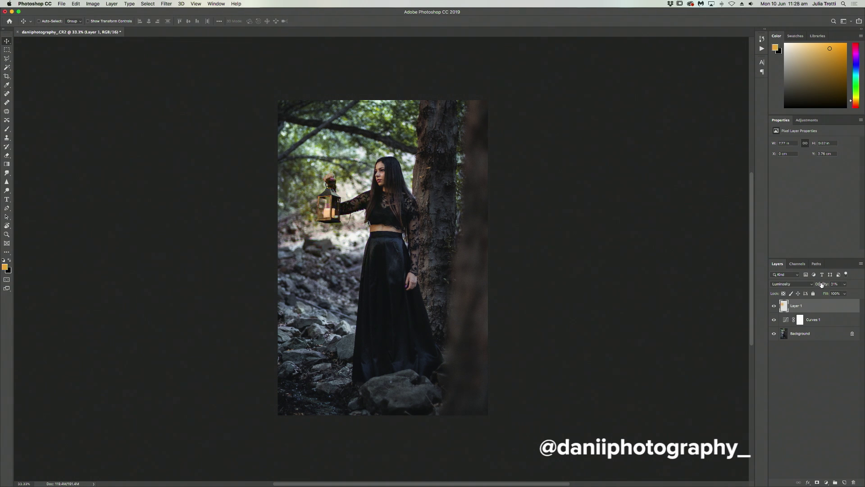
- Set the orange glow layer's opacity to 42% and its blend mode to Lighten
left_click_drag(826, 284, 829, 285)
left_click(792, 284)
left_click(781, 327)
left_click(792, 284)
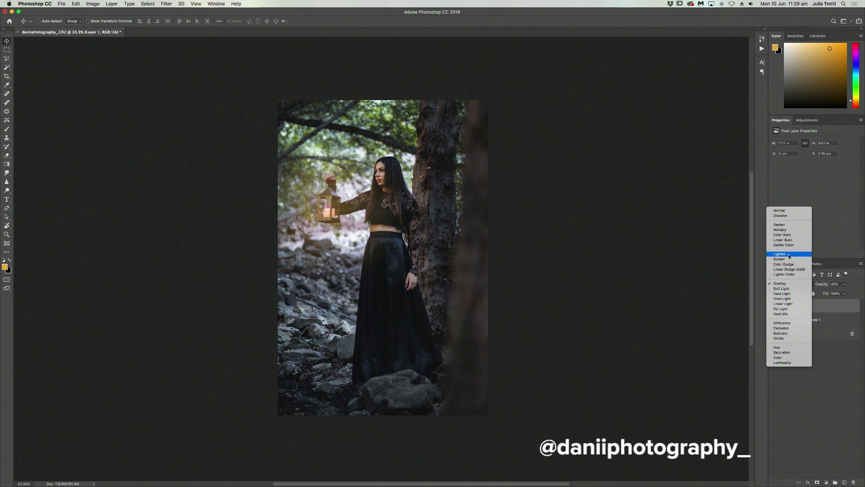
left_click(789, 256)
- Duplicate the orange glow layer and set the copy's opacity to 81%
key("super+j")
left_click_drag(826, 284, 834, 285)
left_click(793, 284)
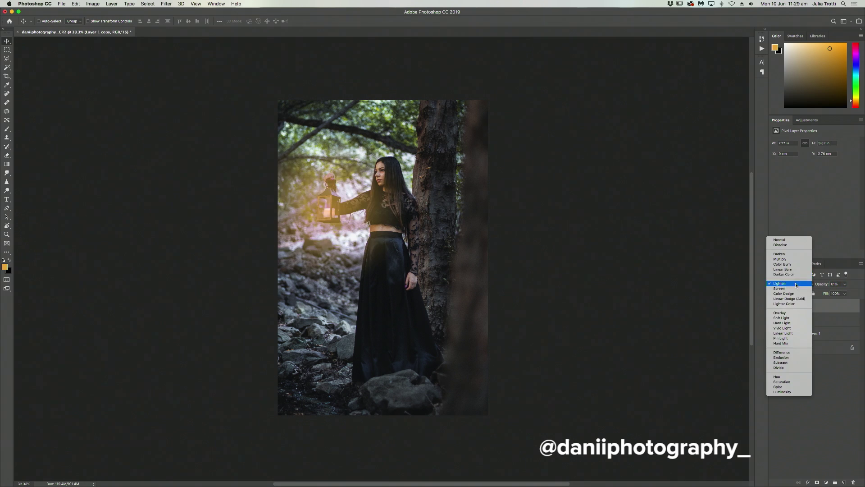
left_click(832, 280)
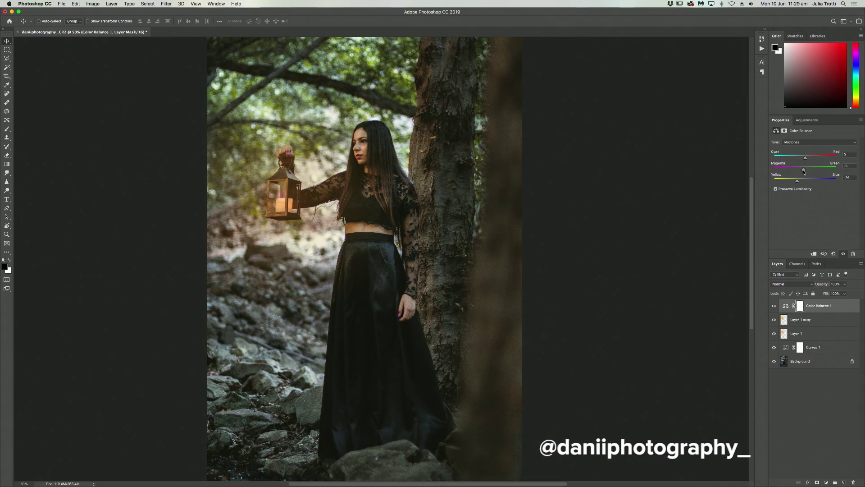
- In the Color Balance adjustment, shift the shadows toward blue and the highlights toward cyan and yellow, and lower the layer's opacity
left_click(819, 142)
left_click(793, 137)
left_click_drag(806, 180, 810, 180)
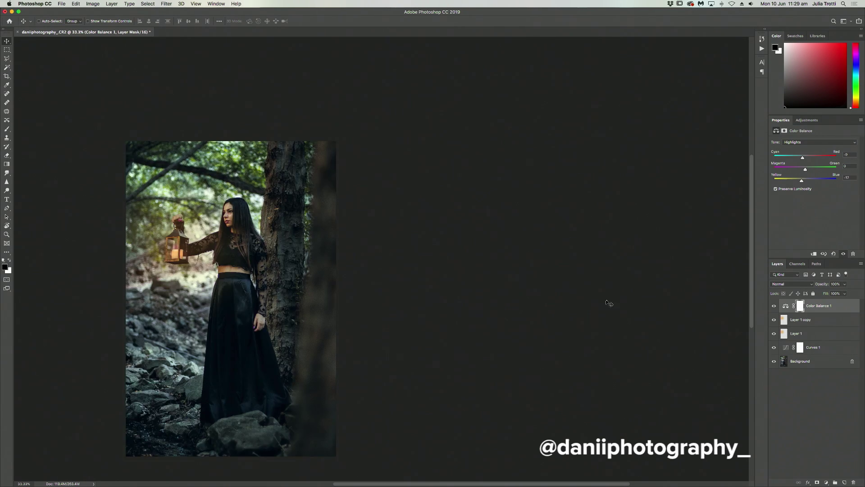
left_click_drag(822, 285, 819, 288)
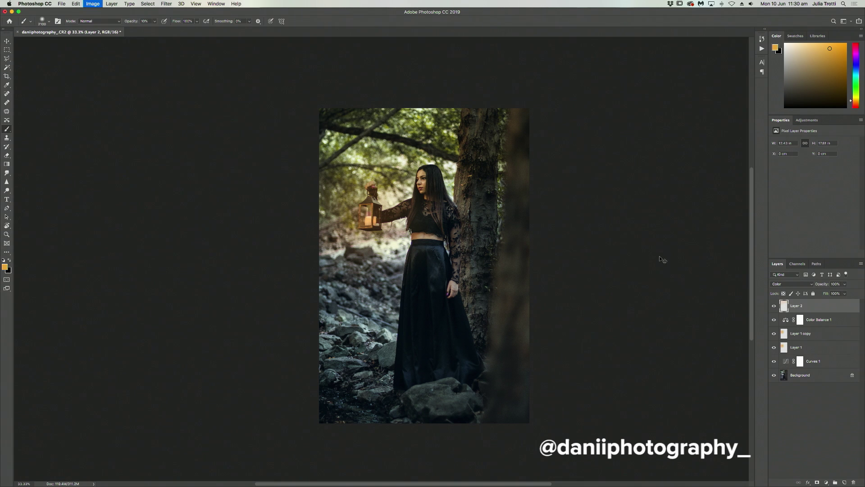
- Apply Hue/Saturation to Layer 2 with hue -27, saturation -17 and lightness -10
key("ctrl+u")
left_click_drag(687, 161, 676, 162)
left_click_drag(686, 193, 682, 195)
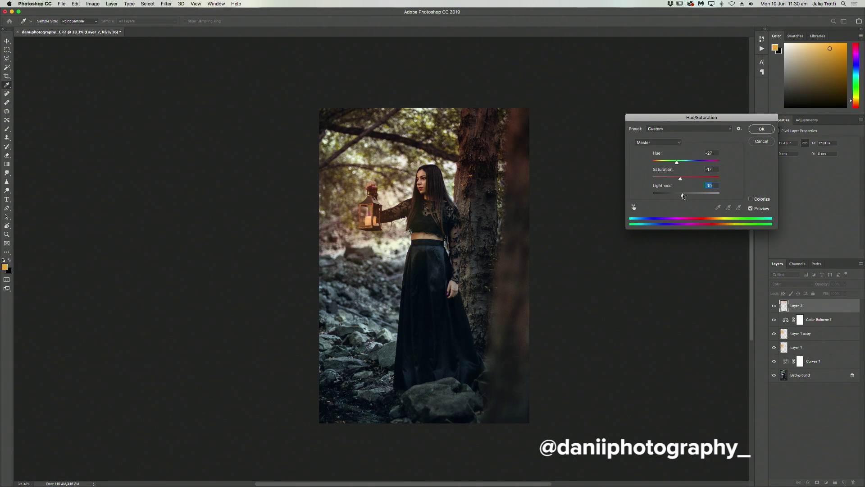
key("Return")
- Add a layer mask to Layer 2 and paint black over the tree trunks beside the woman to remove the tint
key("b")
left_click(817, 481)
key("d")
mouse_move(548, 69)
left_mouse_down()
mouse_move(507, 110)
mouse_move(506, 228)
left_mouse_up()
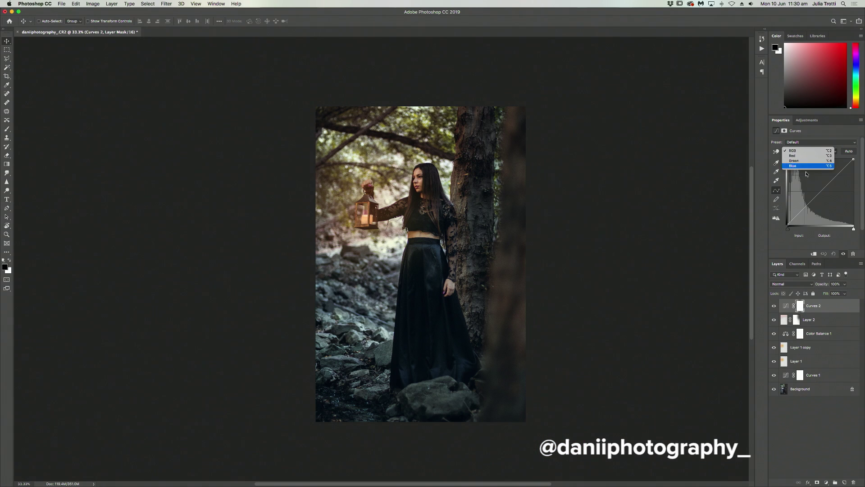
- In the Curves 2 adjustment, lift the blue channel's black point and raise the green channel's midtones
left_click(808, 172)
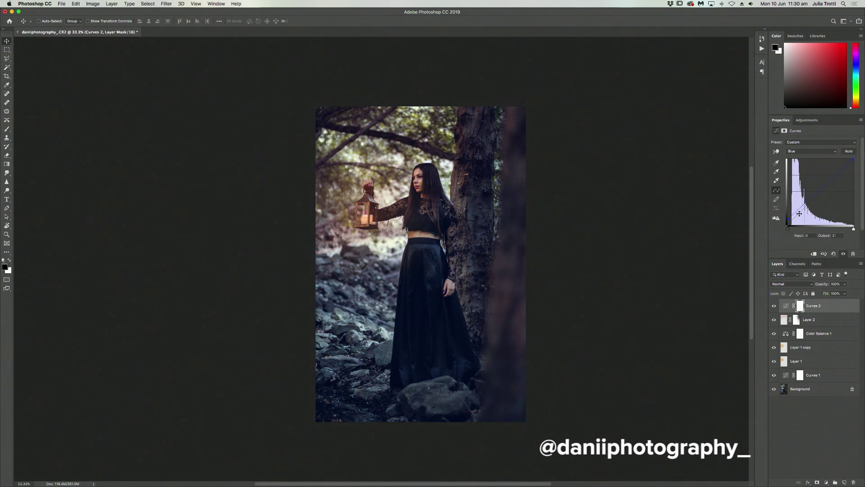
left_click(801, 153)
left_click(800, 147)
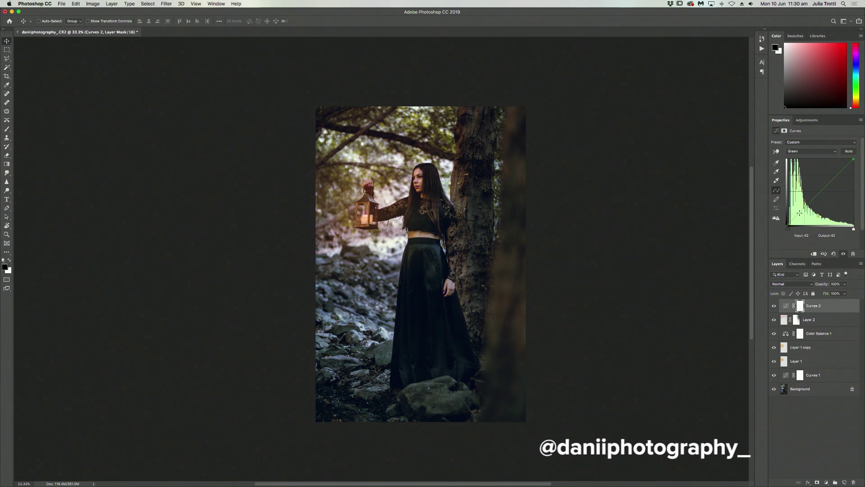
left_click_drag(810, 204, 810, 200)
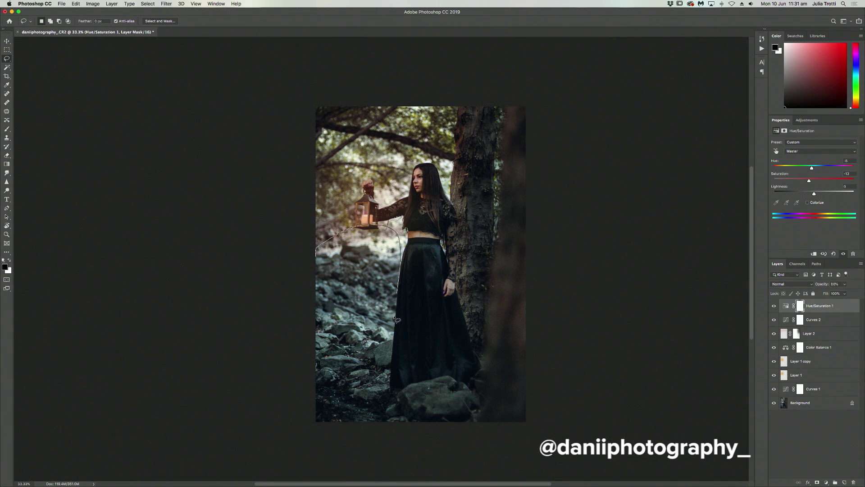
- Lasso the rocky stream bed beside the skirt and feather the selection
left_click_drag(397, 320, 317, 390)
left_click(148, 4)
mouse_move(158, 100)
left_click(243, 128)
key("Return")
- Add a Curves adjustment over the selected rocks and pull its curve down to darken them
left_click(826, 482)
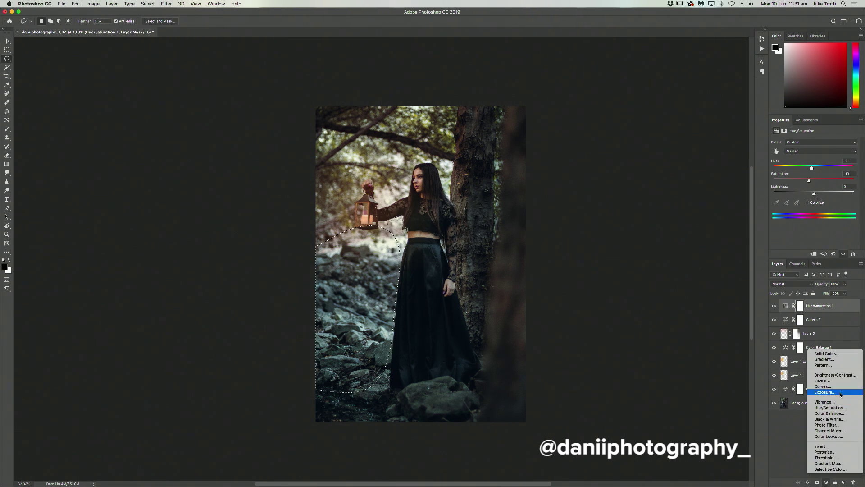
left_click(825, 389)
left_click_drag(801, 212, 811, 207)
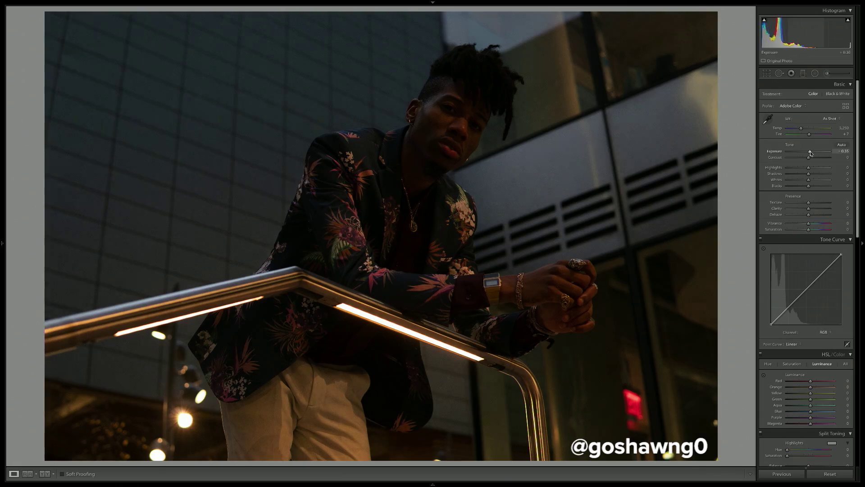
- In Lightroom, raise the man's portrait exposure and set contrast to +8, highlights to -53, shadows to +30 and blacks to -12
mouse_move(810, 152)
left_mouse_down()
mouse_move(799, 131)
mouse_move(810, 158)
left_mouse_up()
mouse_move(808, 167)
left_mouse_down()
mouse_move(797, 167)
mouse_move(815, 176)
left_mouse_up()
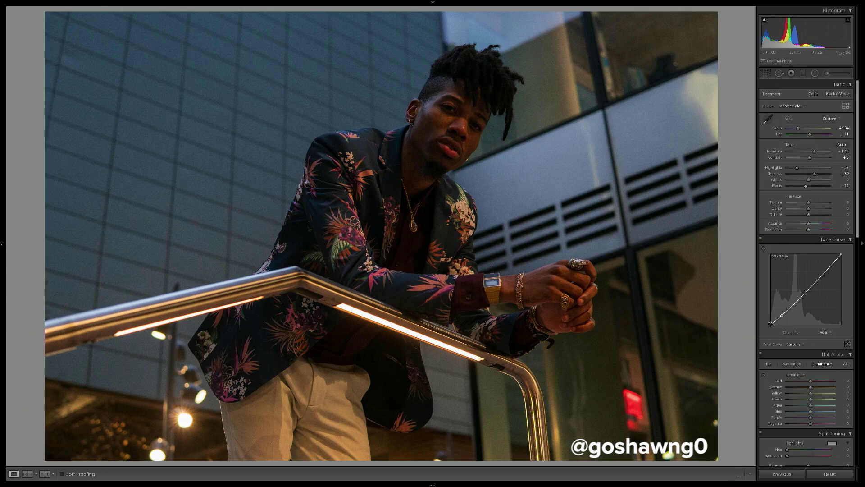
- Shape the RGB tone curve with a lifted black point and an upper point, and set saturation to -10
left_click_drag(771, 324, 825, 271)
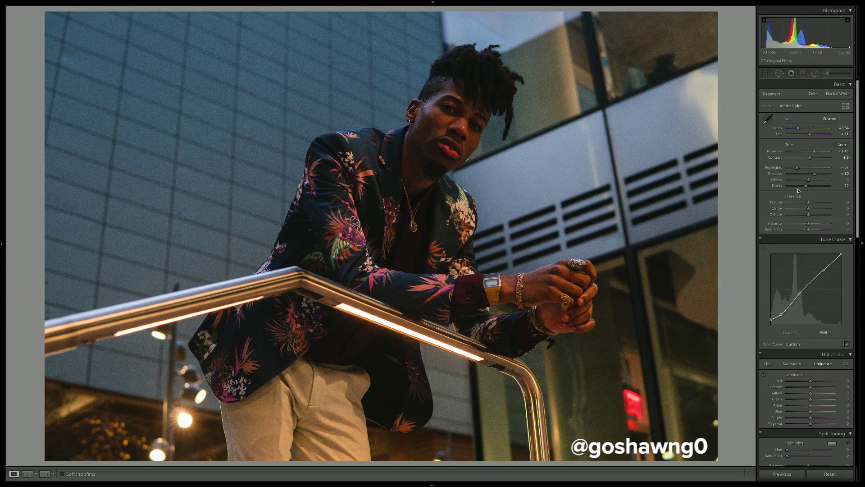
left_click(807, 230)
- Draw a graduated filter over the lower part of the photo and set its exposure to -0.52, leaving its highlights at default
left_click(802, 74)
left_click_drag(366, 341, 354, 175)
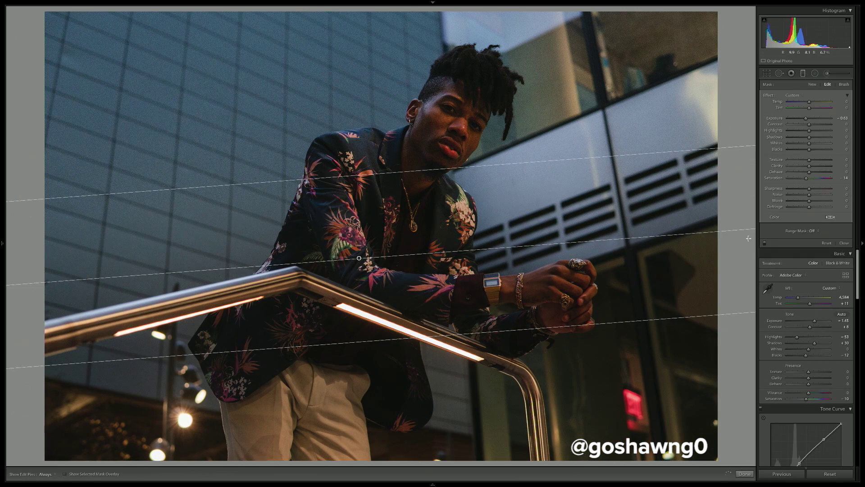
left_click_drag(806, 118, 807, 118)
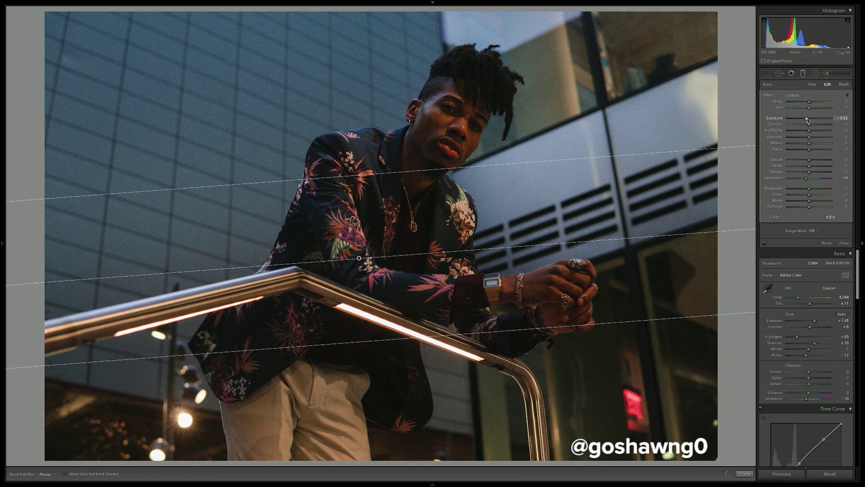
left_click_drag(810, 131, 808, 133)
double_click(808, 132)
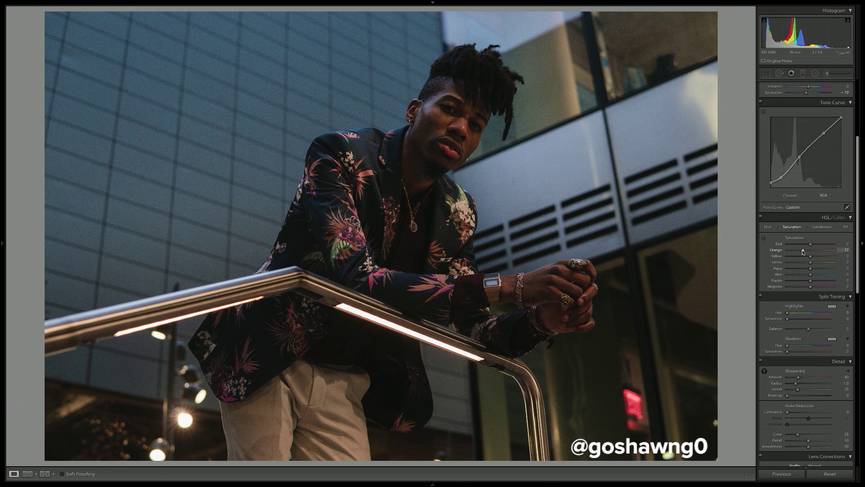
- Set orange saturation to -18 and yellow to -52, raise blue, and set luminance to orange +23, yellow +50, green +30, aqua +27 and blue +23
left_click(822, 227)
left_click_drag(818, 251, 819, 251)
left_click(798, 228)
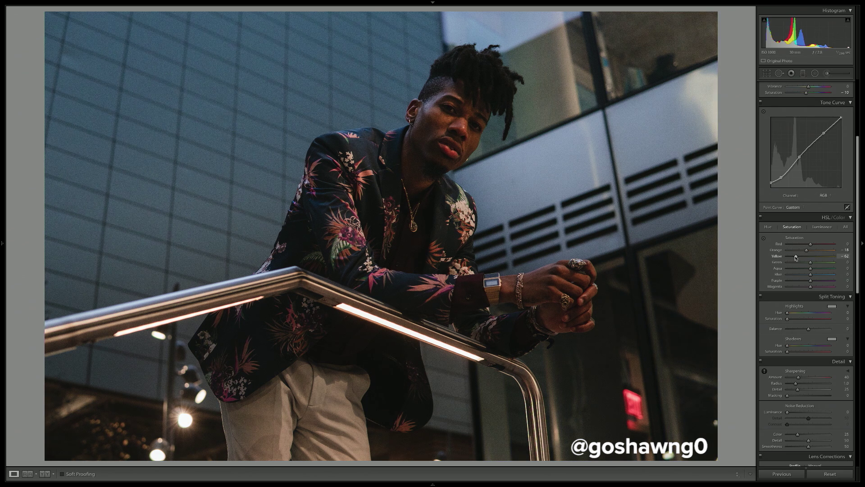
left_click_drag(811, 275, 817, 276)
left_click(822, 229)
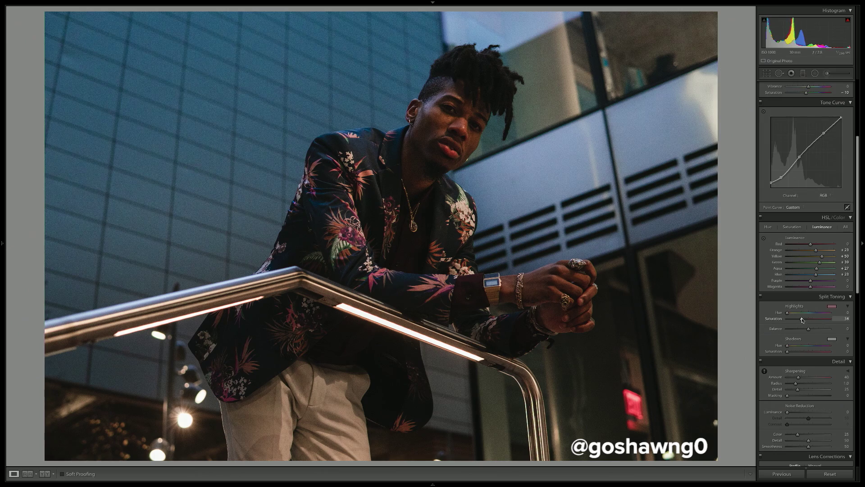
- Split-tone the portrait with highlights at hue 201 and saturation 16, and give the shadows a warm tint
left_click_drag(805, 315, 811, 315)
left_click_drag(804, 318, 794, 320)
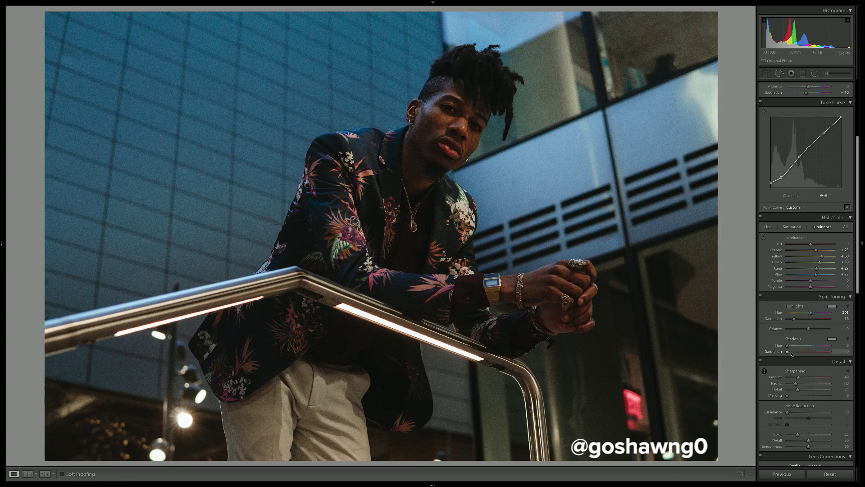
left_click_drag(792, 350, 794, 348)
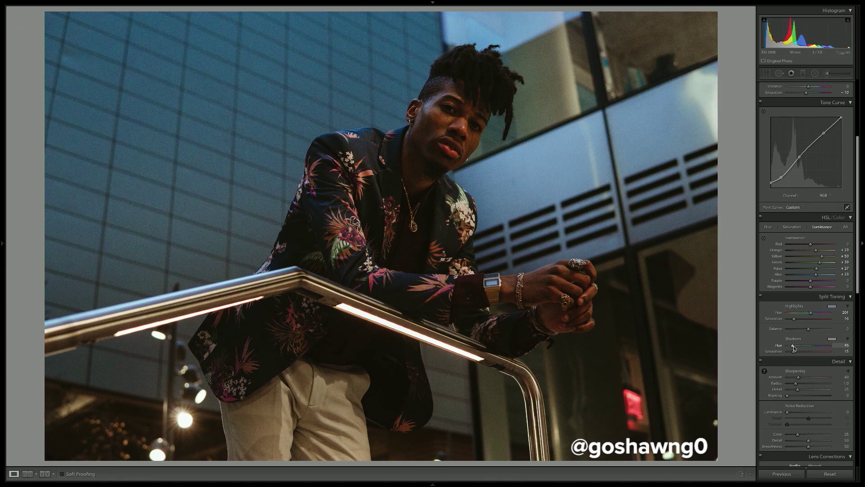
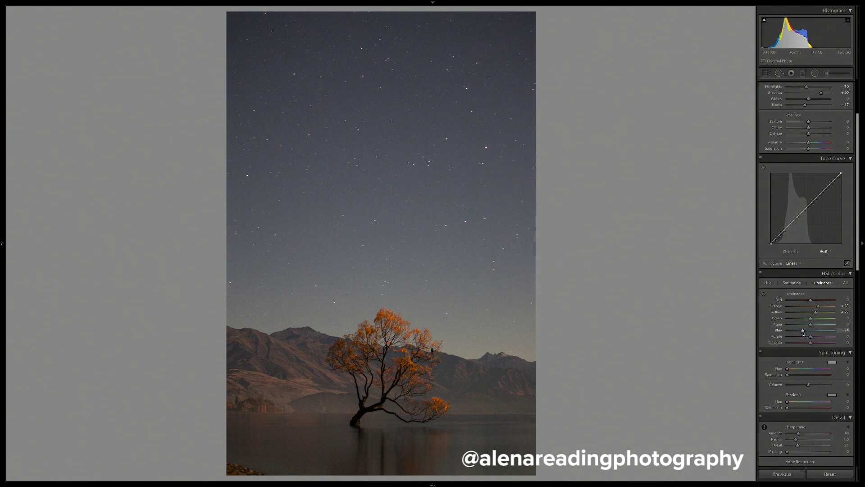
- Set the starry lake photo's HSL saturation to orange +22, yellow +20, aqua +13 and blue +24
left_click_drag(784, 339, 795, 337)
left_click(797, 284)
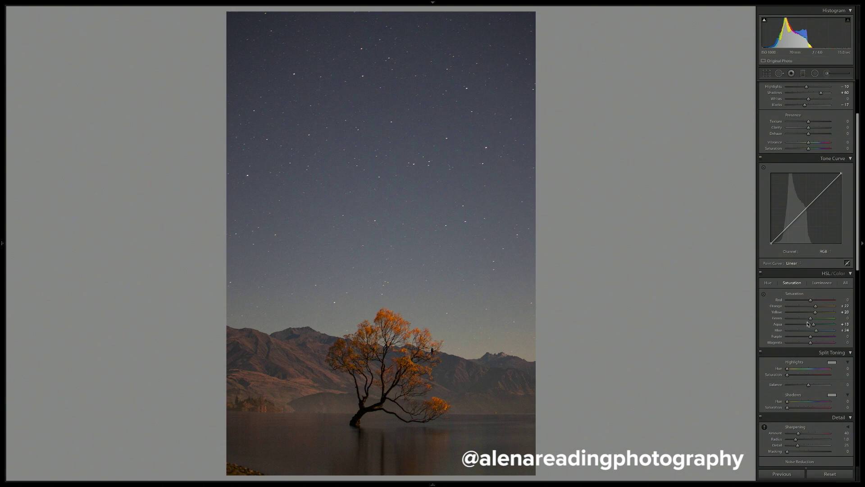
- Split-tone highlights at hue 50, saturation 15 and shadows at hue 250, saturation 8, and shape the RGB tone curve with a lifted black point
scroll(808, 323, "down", 3)
left_click_drag(788, 328, 810, 385)
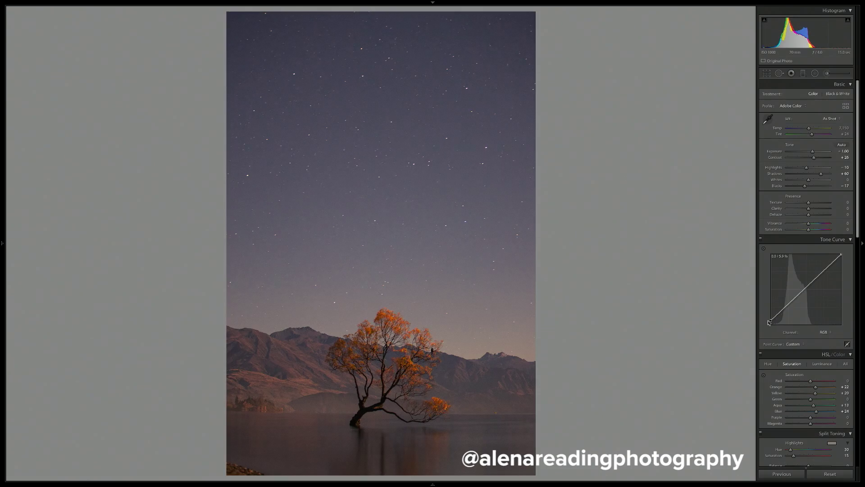
left_click_drag(771, 318, 807, 289)
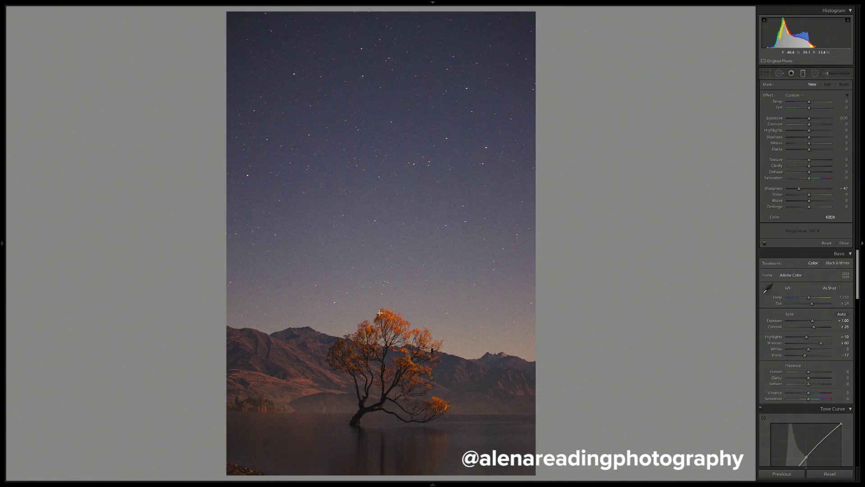
- Place a graduated filter over the sky with sharpness -100 and temperature -24, and stretch its transition from the upper sky down to the lake
left_click_drag(379, 295, 379, 379)
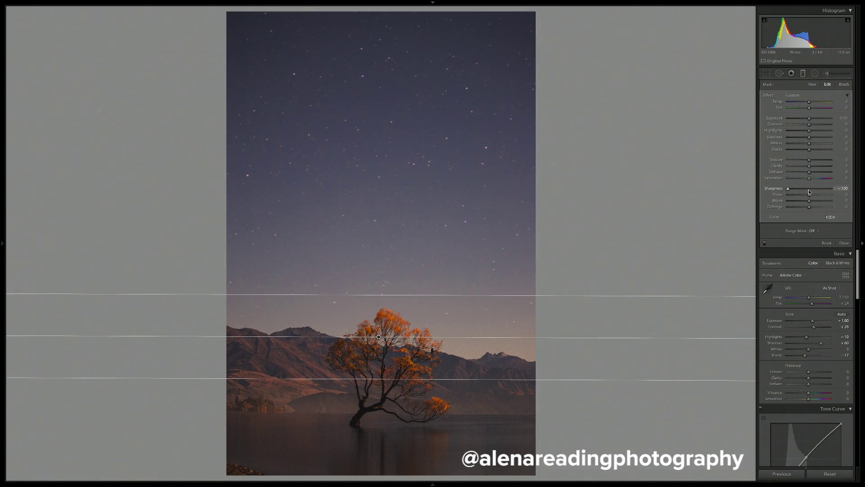
left_click_drag(378, 337, 384, 296)
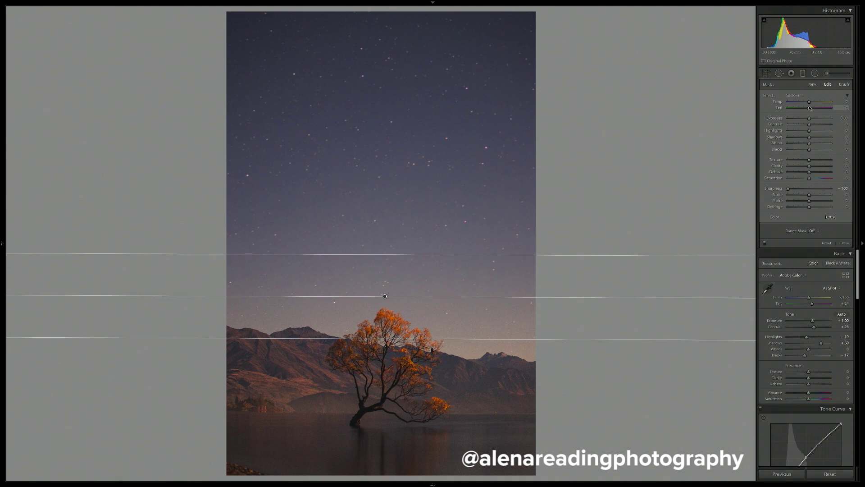
left_click_drag(810, 101, 804, 101)
left_click_drag(386, 338, 397, 193)
left_click_drag(404, 265, 397, 203)
left_click_drag(402, 332, 401, 444)
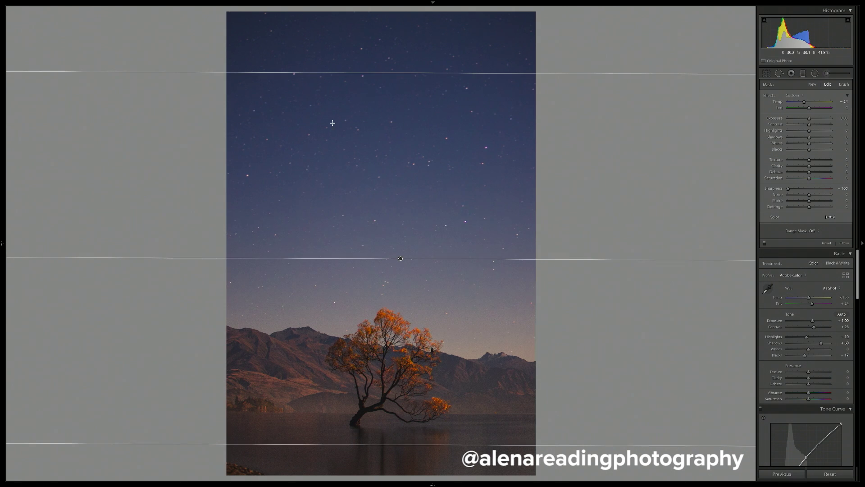
- Adjust the sky filter to temperature -30, tint 3, exposure 0.52, contrast 10 and highlights -34, and raise its saturation slightly
left_click_drag(809, 124, 803, 104)
left_click_drag(809, 107, 812, 109)
left_click_drag(810, 178, 815, 180)
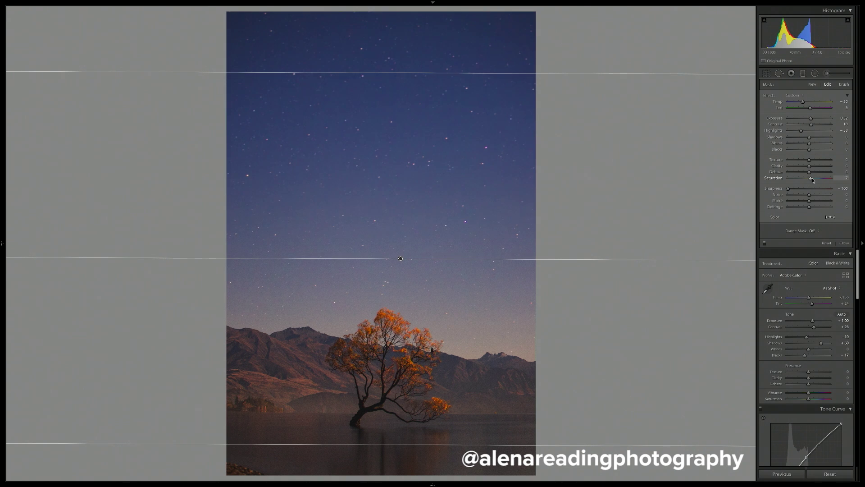
key("m")
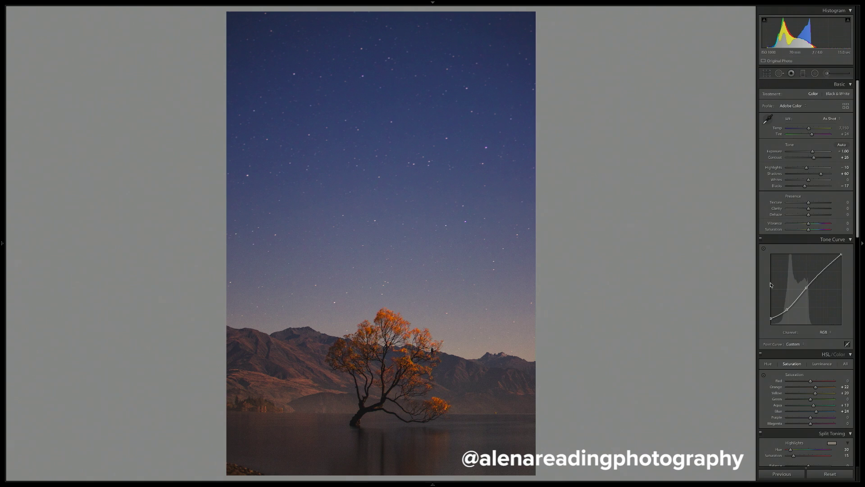
- Set the aqua hue to +12 and the blue hue to -8, and raise the blue primary's saturation in the camera calibration
scroll(771, 284, "down", 3)
left_click(768, 275)
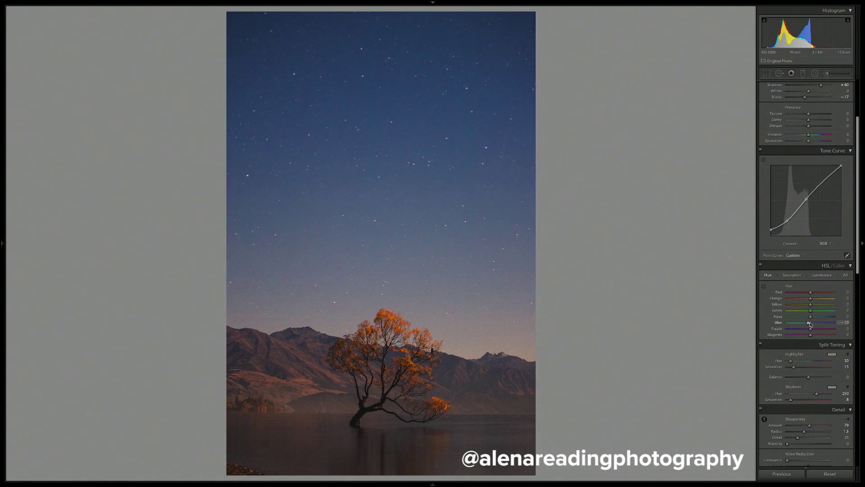
scroll(814, 319, "down", 10)
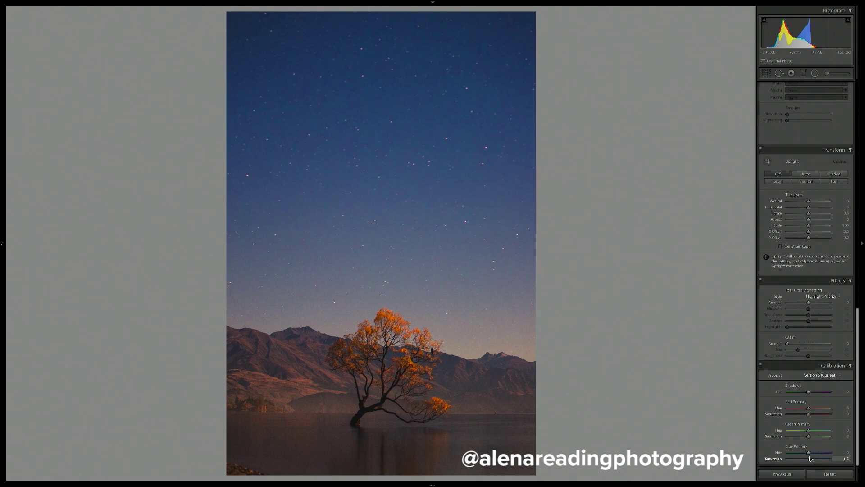
left_click_drag(809, 458, 814, 414)
scroll(815, 417, "up", 10)
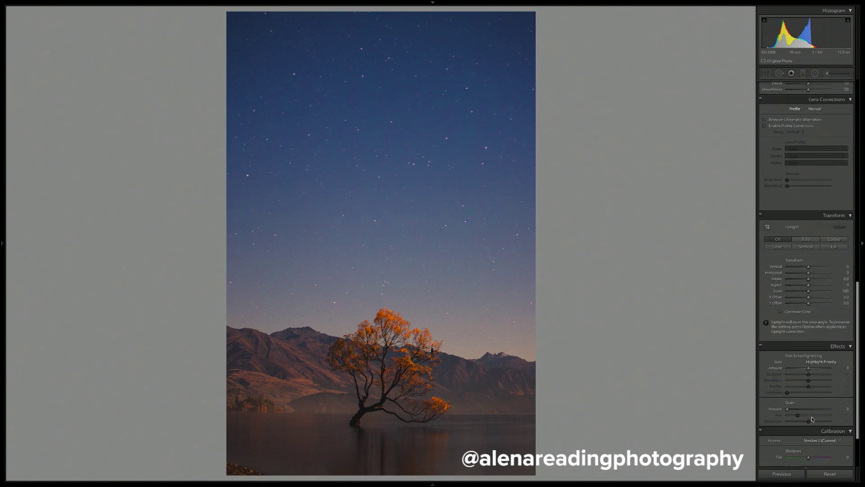
- Add a graduated filter along the lake's waterline with a cooler temperature and saturation 24
key("m")
left_click(373, 411)
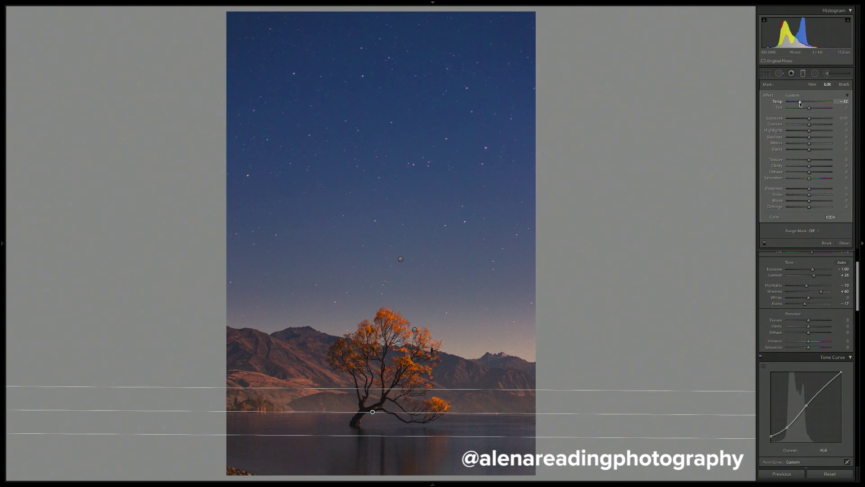
left_click_drag(372, 411, 372, 415)
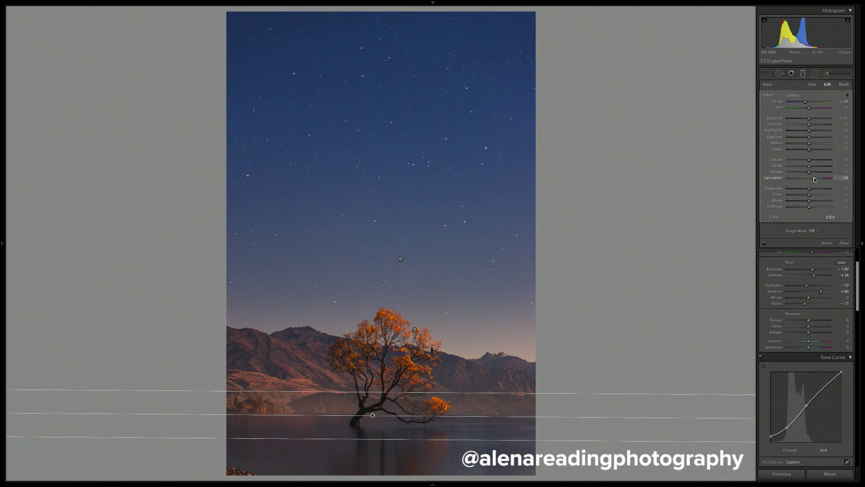
key("m")
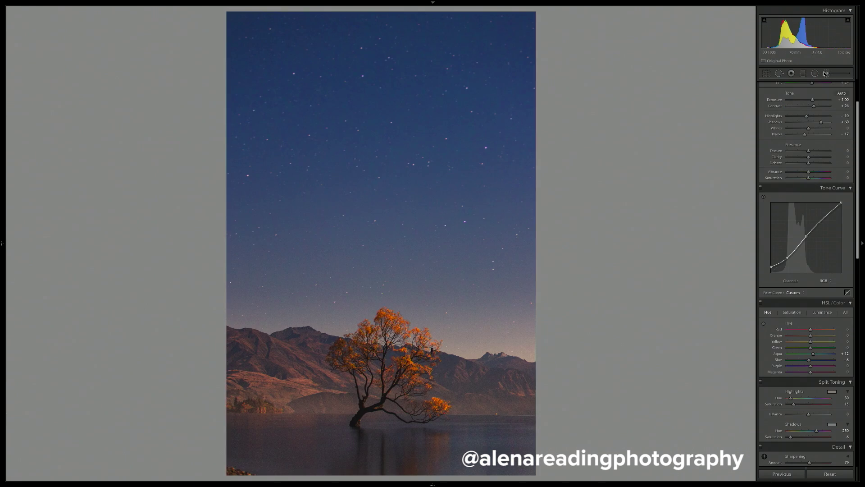
- Paint over the mountain slopes beside the tree with an adjustment brush and warm their temperature
left_click(826, 73)
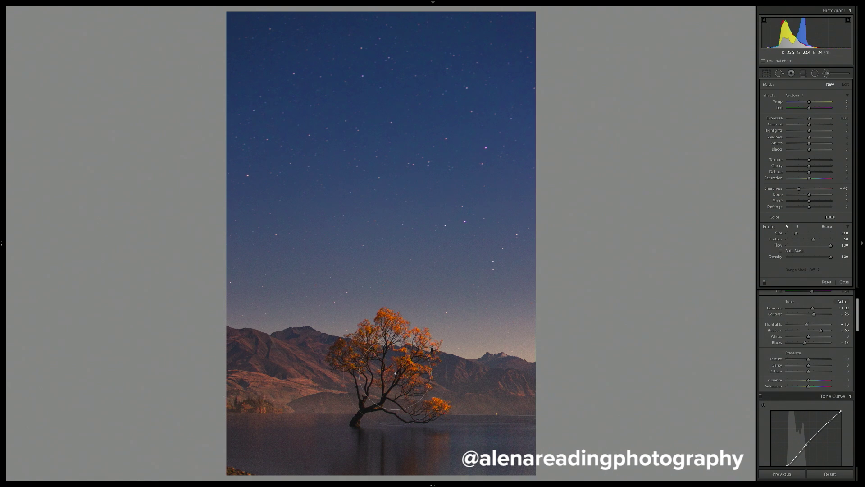
left_click(241, 363)
left_click_drag(809, 102, 815, 104)
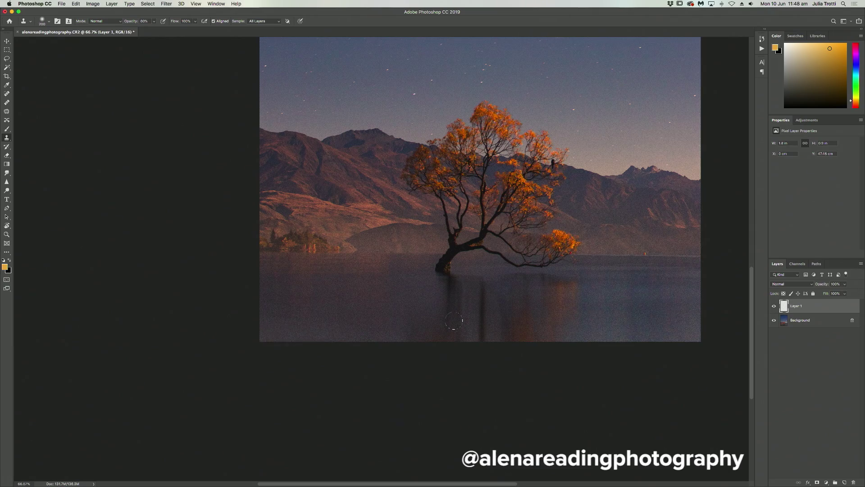
- In Photoshop, clone out the small orange marker on the far shoreline to the right of the tree
key("super+minus")
key("super+minus")
left_click(496, 369, "super")
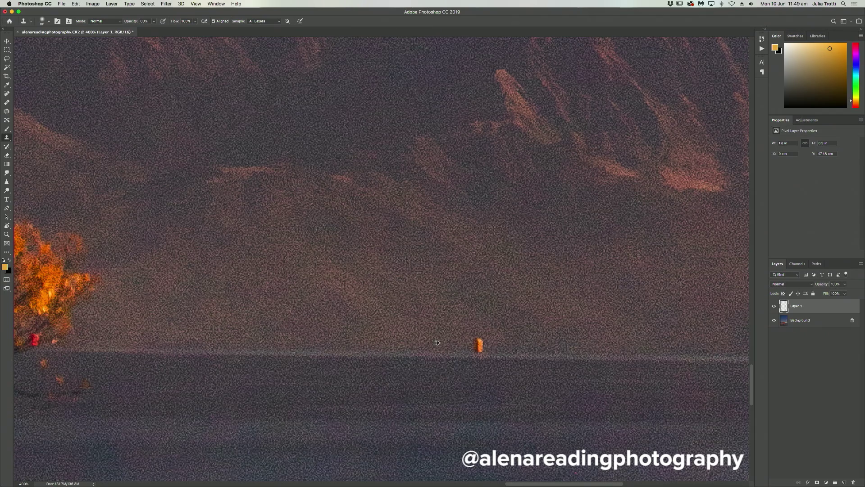
left_click(480, 345)
left_click(557, 357, "alt")
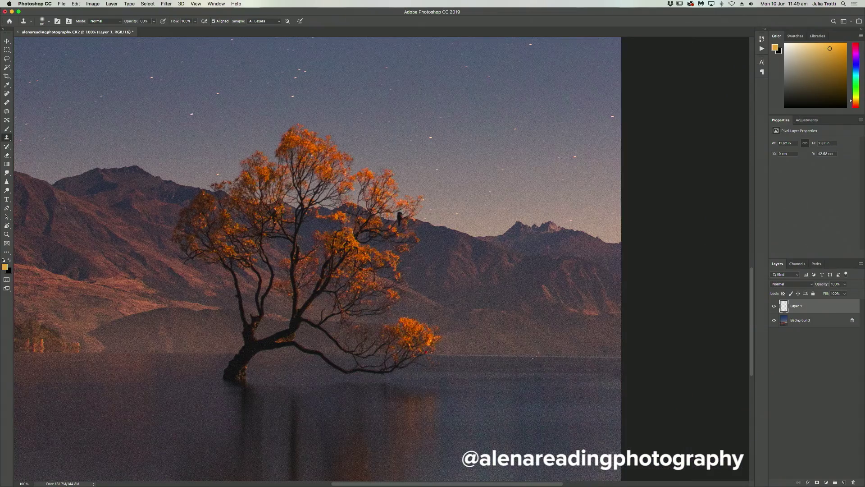
left_click(541, 353, "alt")
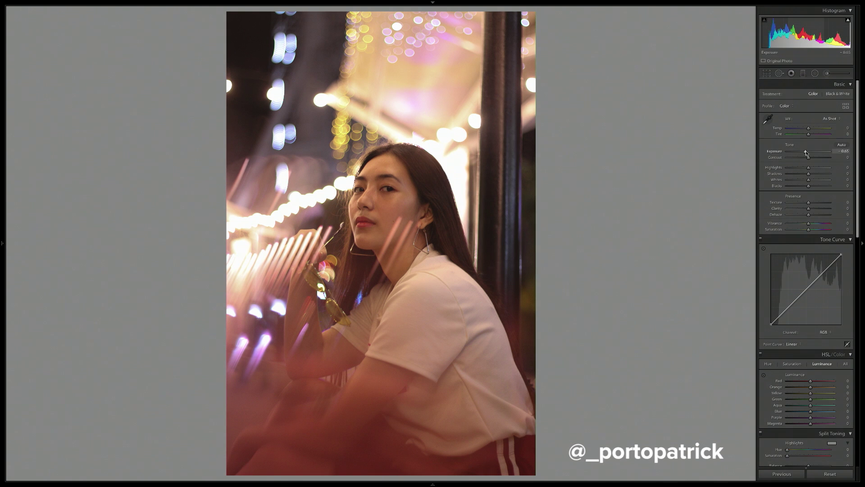
- Set the night-lights portrait to contrast +22, highlights -30, shadows +48 and blacks -11, and shape its RGB tone curve with a lifted black point
mouse_move(808, 158)
left_mouse_down()
mouse_move(803, 168)
mouse_move(824, 175)
mouse_move(814, 185)
mouse_move(801, 168)
left_mouse_up()
left_click_drag(770, 324, 800, 293)
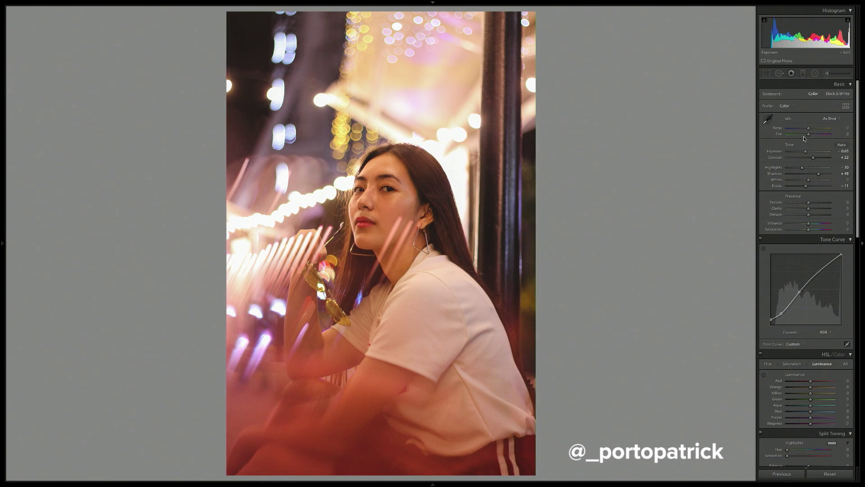
- Cool the white balance to temperature -20 and tint -4, and lower exposure to -0.90 and highlights to -36
left_click_drag(810, 130, 801, 168)
left_click_drag(810, 136, 805, 128)
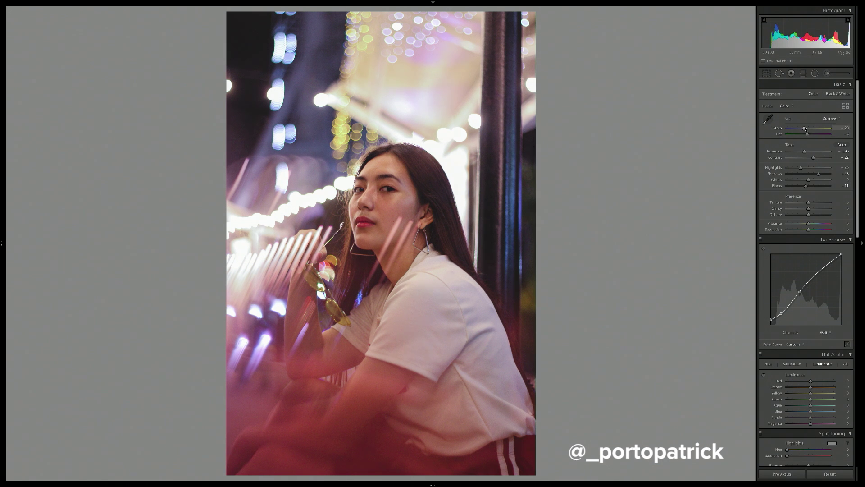
- Straighten the portrait with a crop rotation of about -1.27 degrees
key("r")
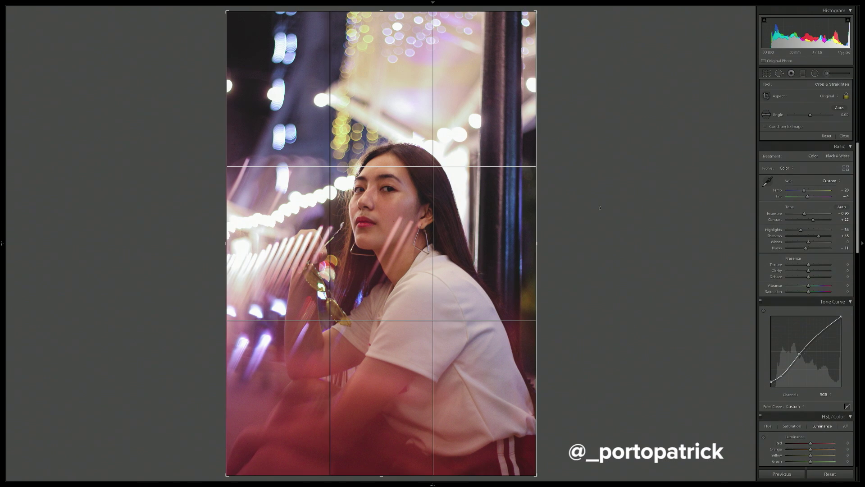
mouse_move(615, 204)
left_mouse_down()
mouse_move(608, 212)
mouse_move(603, 204)
left_mouse_up()
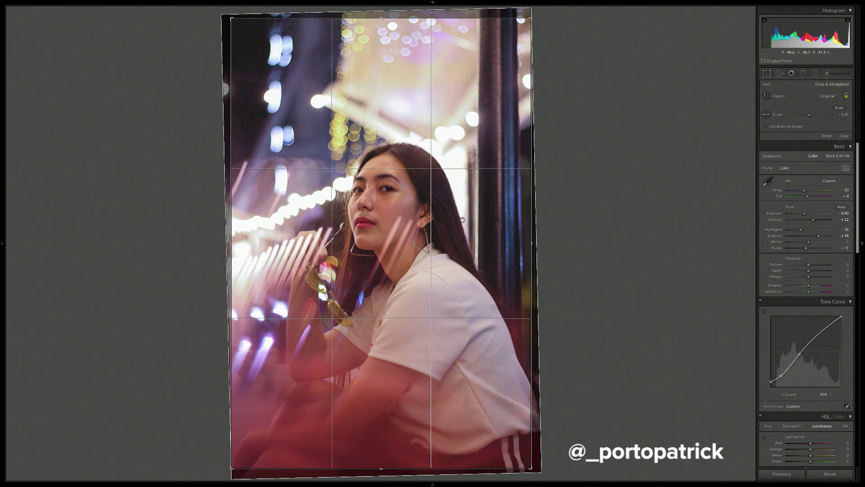
key("Return")
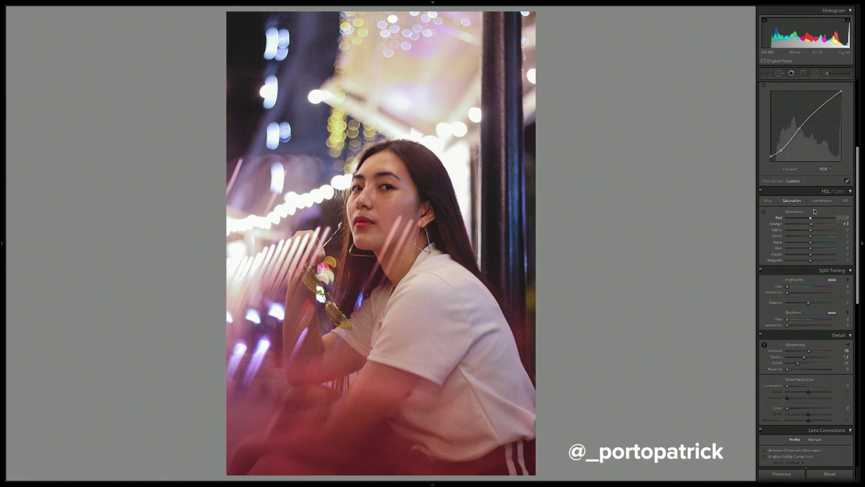
- Set HSL saturation to orange +3, yellow +26, green +21, blue +29, purple +11 and magenta +25, and raise aqua strongly
left_click_drag(814, 224, 813, 224)
left_click_drag(811, 218, 814, 219)
mouse_move(811, 230)
left_mouse_down()
mouse_move(790, 231)
mouse_move(821, 243)
left_mouse_up()
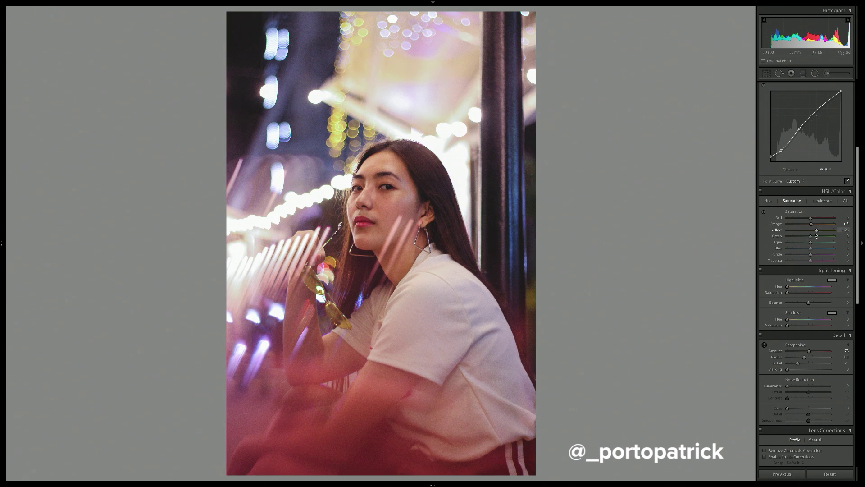
mouse_move(810, 248)
left_mouse_down()
mouse_move(824, 255)
mouse_move(813, 262)
left_mouse_up()
- Split-tone the portrait with highlights at hue 113 and saturation 19, and shadows at hue 275 and saturation 13
mouse_move(788, 292)
left_mouse_down()
mouse_move(809, 289)
mouse_move(790, 293)
left_mouse_up()
mouse_move(787, 325)
left_mouse_down()
mouse_move(820, 320)
mouse_move(798, 325)
left_mouse_up()
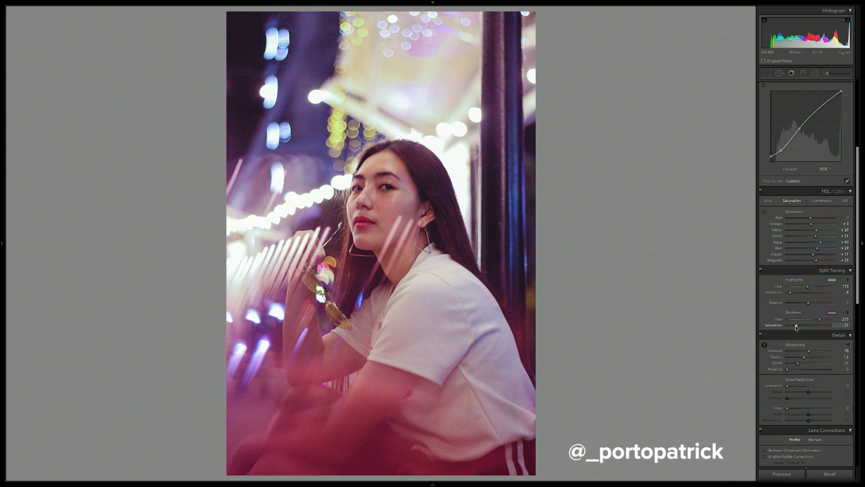
left_click_drag(798, 294, 799, 293)
left_click_drag(807, 287, 808, 288)
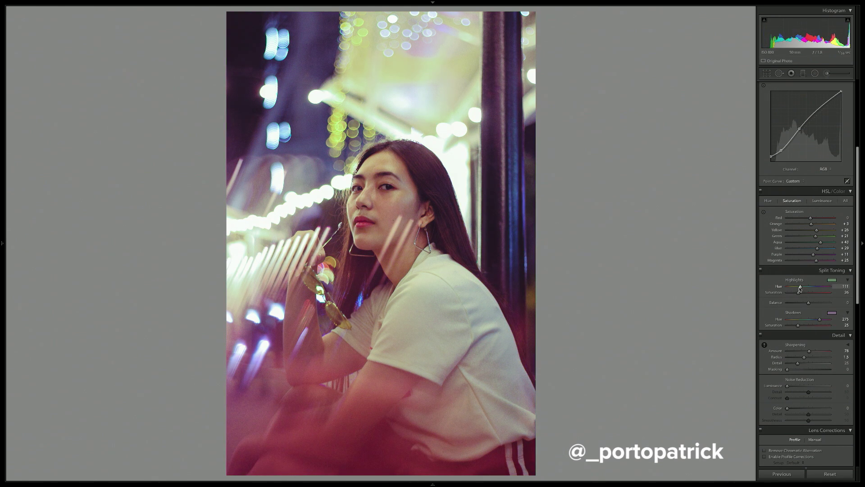
- Calibrate the green primary to hue -11 and saturation +14, and the blue primary to hue -17 and saturation +14
scroll(807, 315, "down", 15)
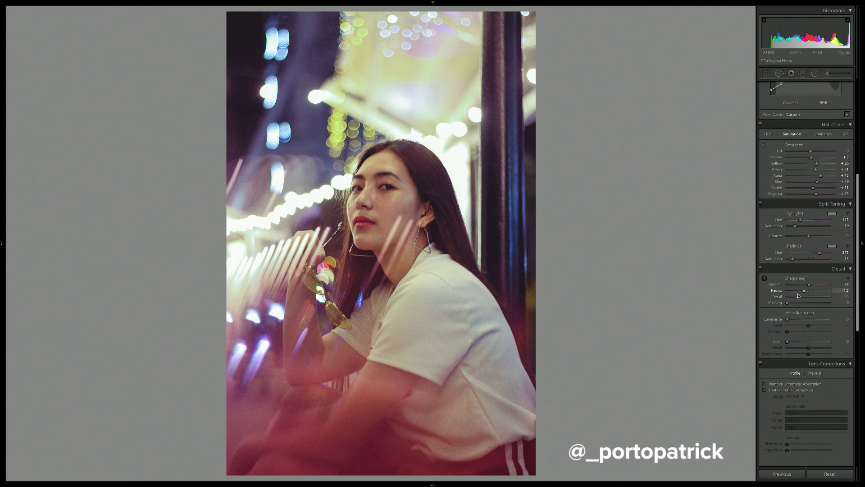
mouse_move(808, 453)
left_mouse_down()
mouse_move(825, 453)
mouse_move(805, 453)
mouse_move(811, 459)
left_mouse_up()
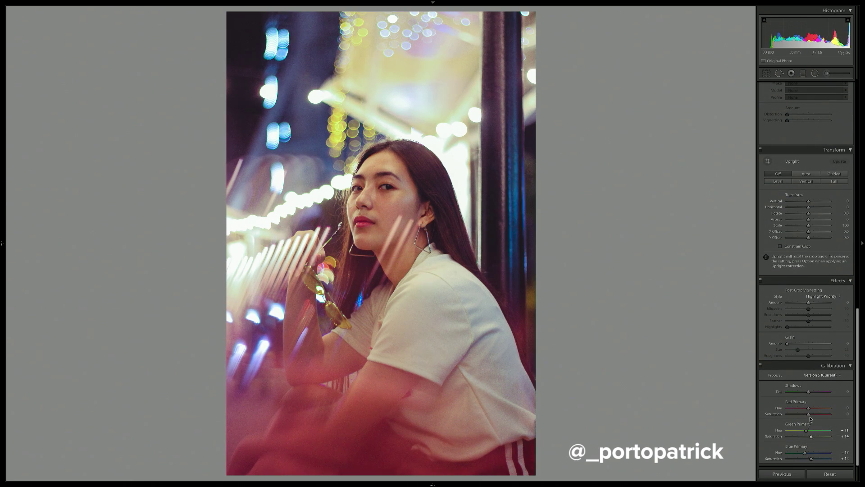
left_click_drag(810, 415, 808, 413)
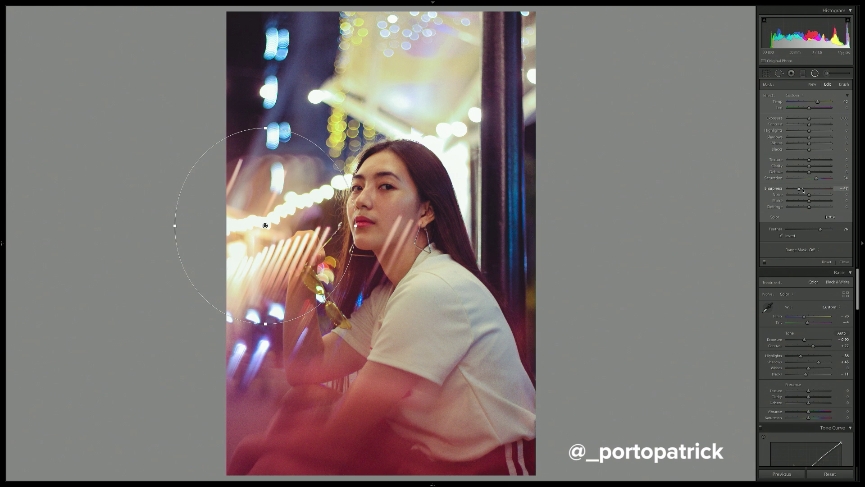
- Add radial filters over the background lights, giving the one on the dark upper-left area temperature -47 and saturation 30
left_click(406, 59)
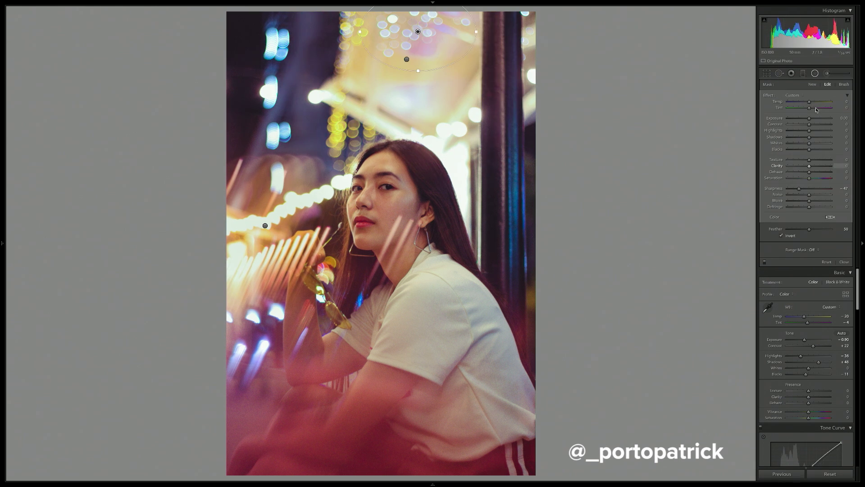
left_click_drag(814, 124, 816, 128)
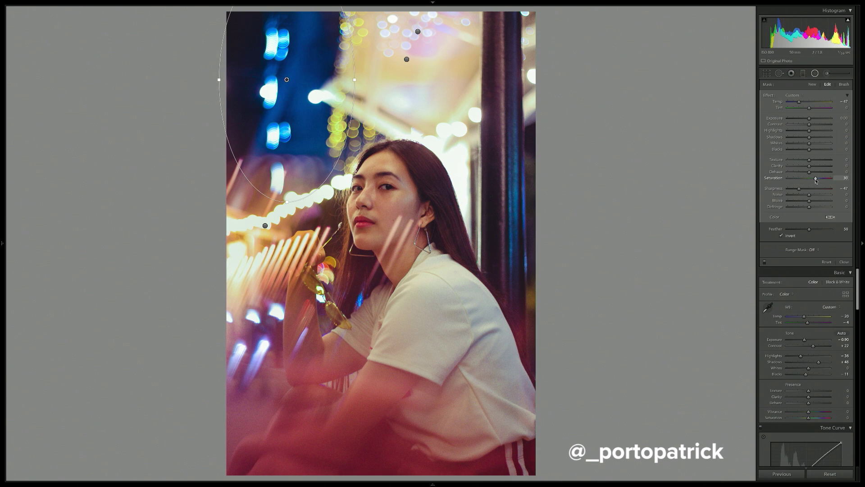
left_click(781, 236)
left_click(782, 235)
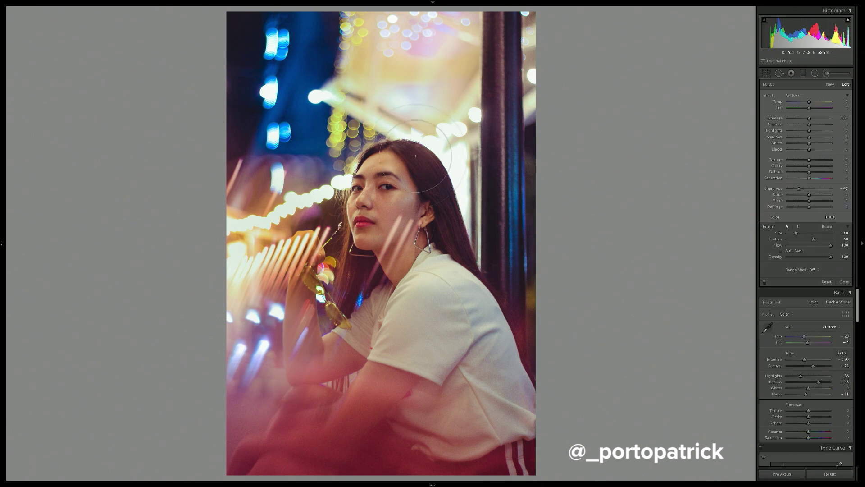
- Raise the exposure slightly in an adjustment-brush mask around the woman's head
left_click_drag(809, 118, 811, 120)
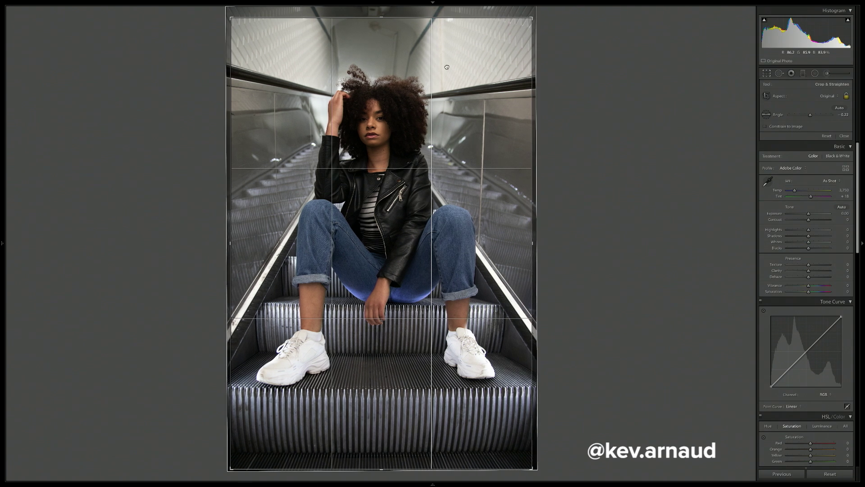
- Apply the crop to the escalator portrait and heal the small blemish on the ceiling above the woman's head
key("r")
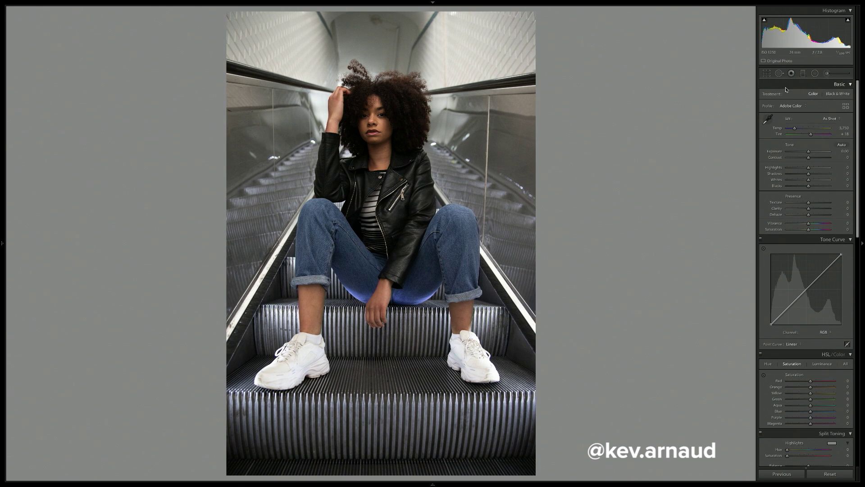
key("q")
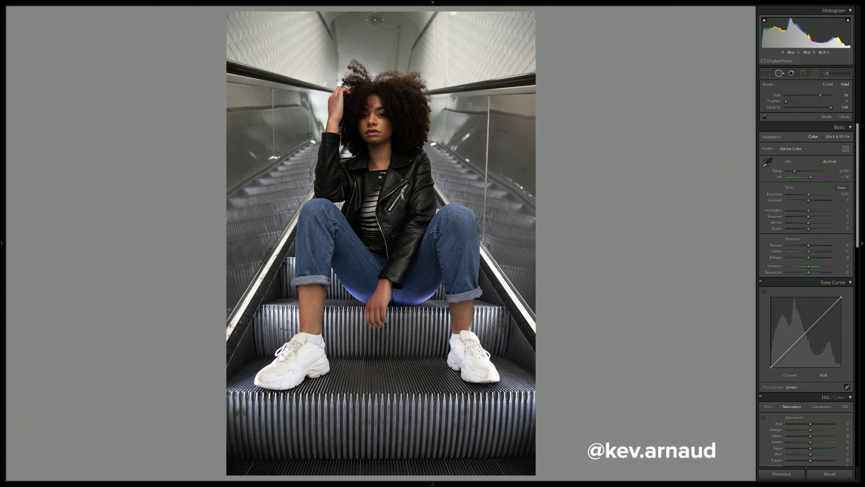
left_click(375, 20)
left_click_drag(392, 23, 359, 35)
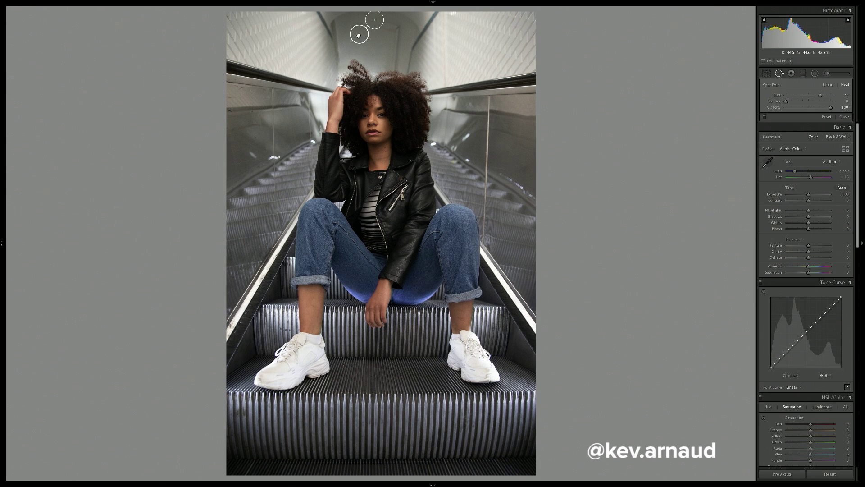
key("q")
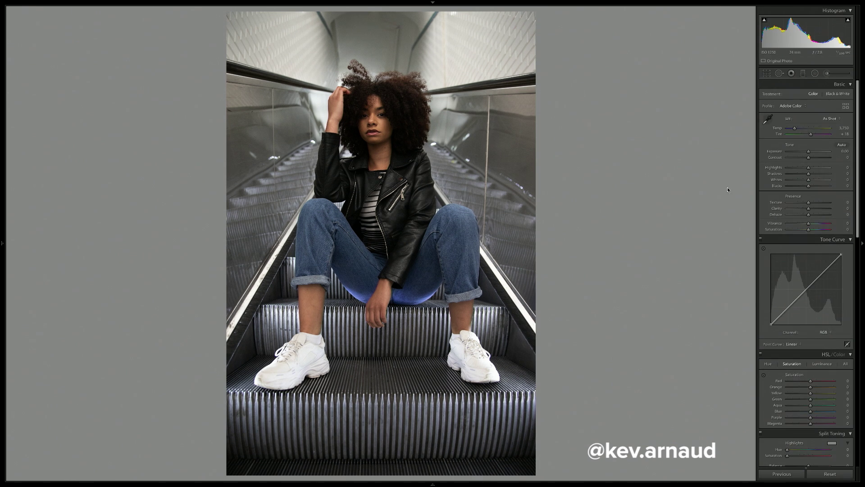
- Enable the lens profile corrections and set the portrait's contrast to +17, highlights to -52, shadows to +41 and blacks to -19
scroll(807, 270, "down", 10)
left_click(794, 288)
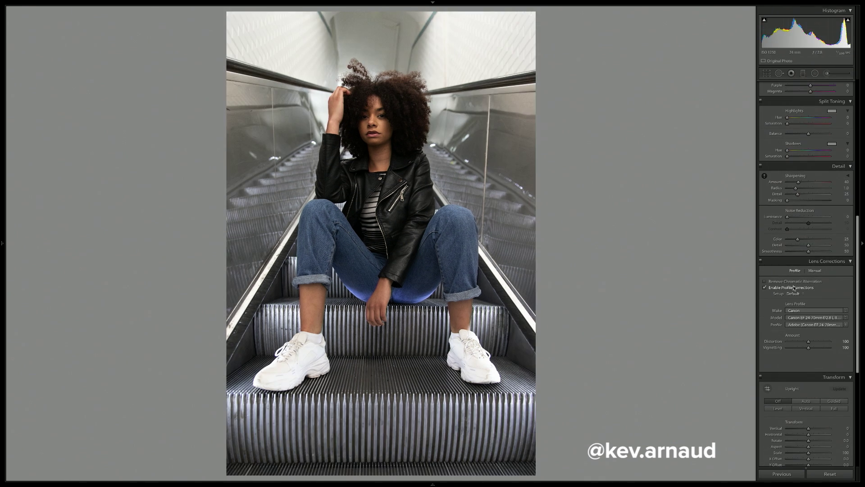
left_click_drag(798, 182, 810, 182)
left_click_drag(796, 188, 803, 189)
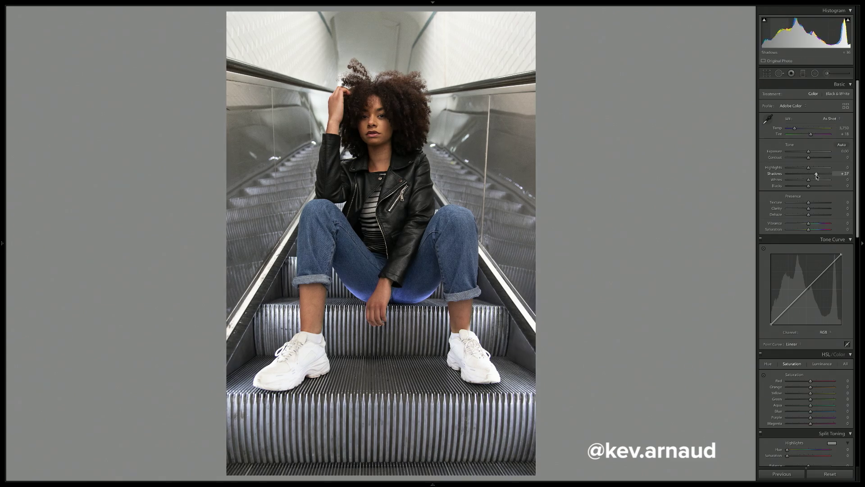
left_click_drag(811, 188, 808, 188)
left_click_drag(809, 158, 797, 168)
- Deepen the shadows with the RGB tone curve and cool the white balance temperature to 3,256
left_click_drag(771, 323, 801, 297)
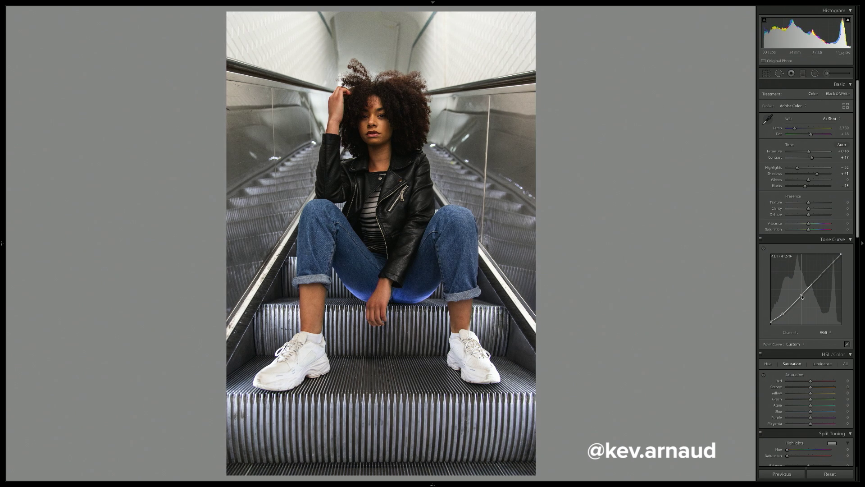
left_click_drag(796, 129, 794, 130)
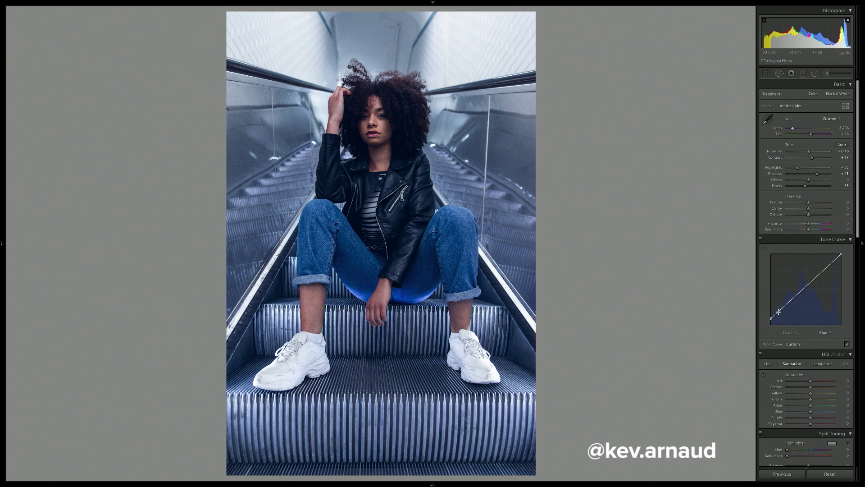
- Shape the blue tone curve into an S, raise the green midtones slightly and lower the red midtones
left_click_drag(787, 317, 810, 286)
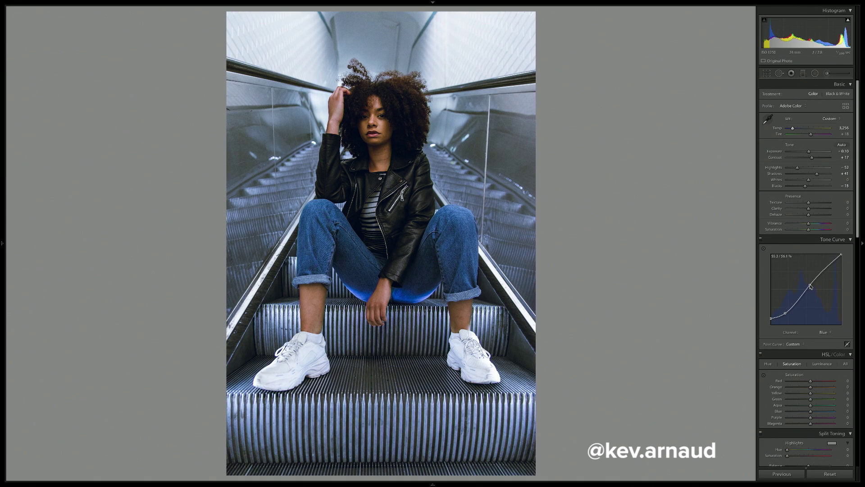
left_click(821, 332)
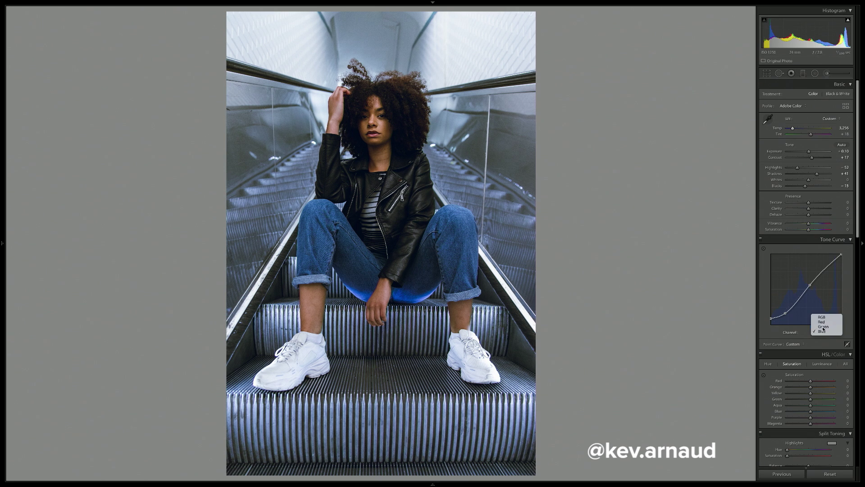
left_click(821, 326)
left_click(789, 309)
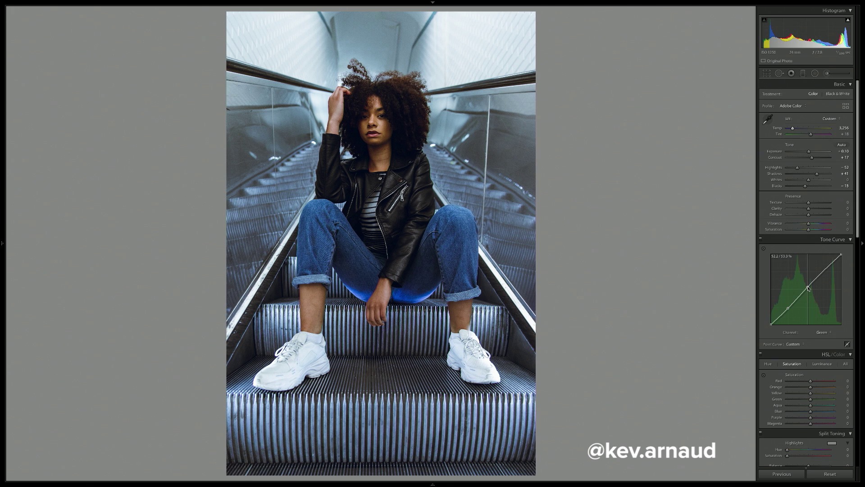
left_click(822, 335)
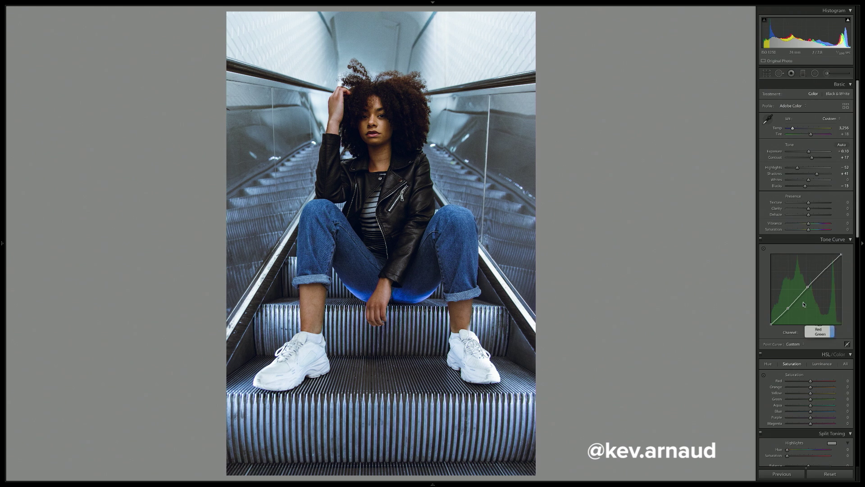
left_click(821, 327)
left_click_drag(799, 301, 799, 301)
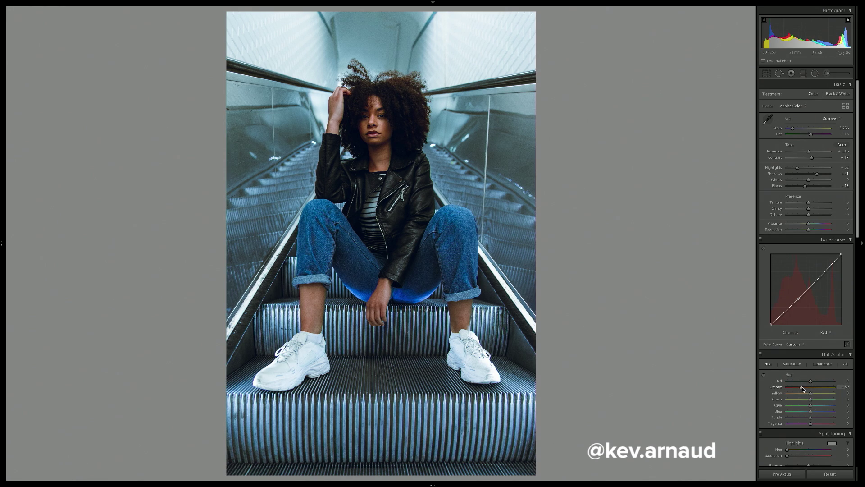
- Fine-tune the red and orange skin tones in the HSL settings, and set vibrance to +25 and saturation to -12
left_click(816, 366)
left_click_drag(820, 388, 816, 387)
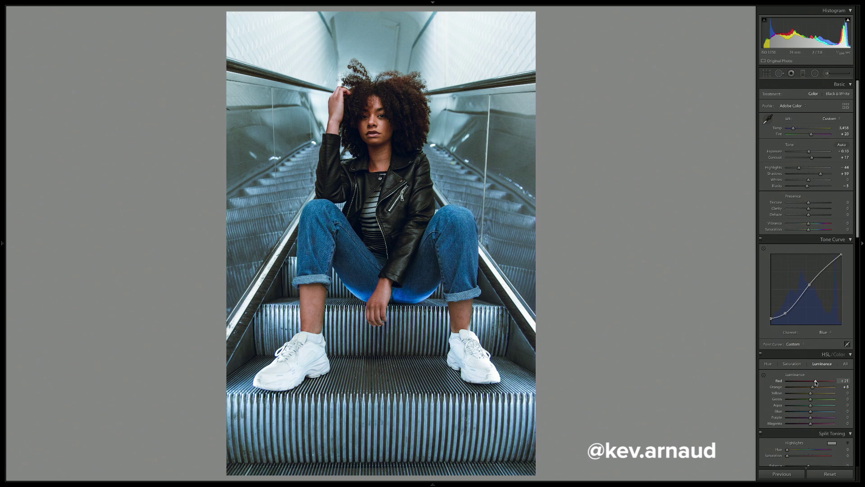
left_click_drag(816, 382, 805, 382)
left_click(796, 364)
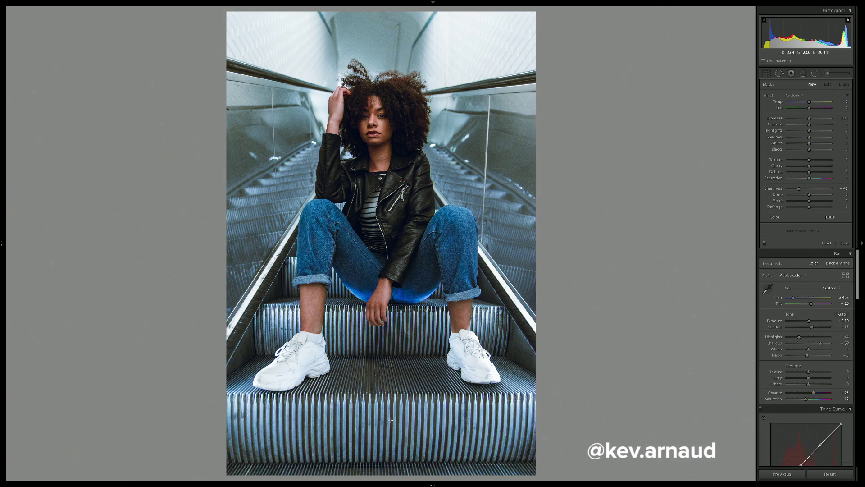
- Add a graduated filter rising from the lowest escalator steps to the knees, with reduced exposure and sharpness reset
left_click_drag(391, 420, 390, 270)
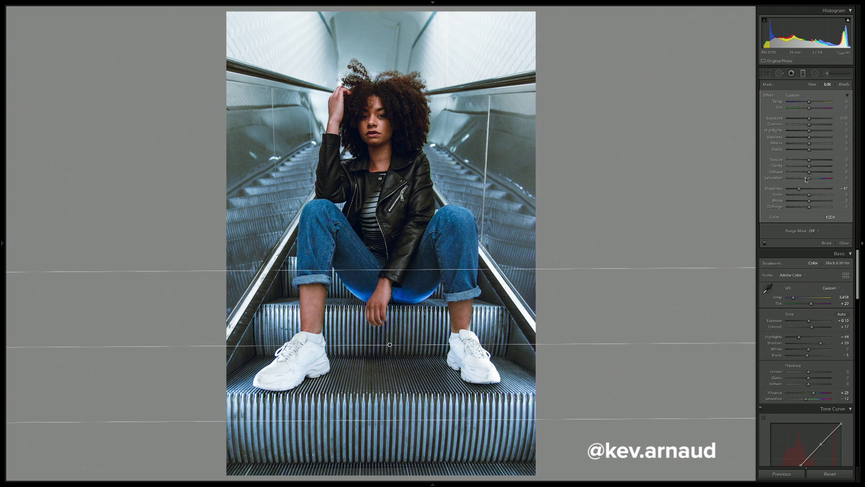
left_click_drag(809, 119, 805, 119)
double_click(800, 189)
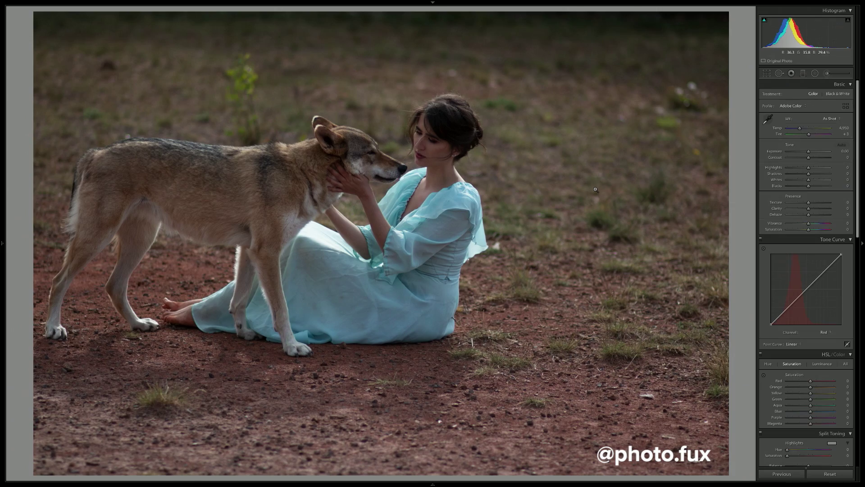
- Rotate the woman-and-wolf photo about 2.3 degrees counter-clockwise and crop it tighter around the subjects
key("r")
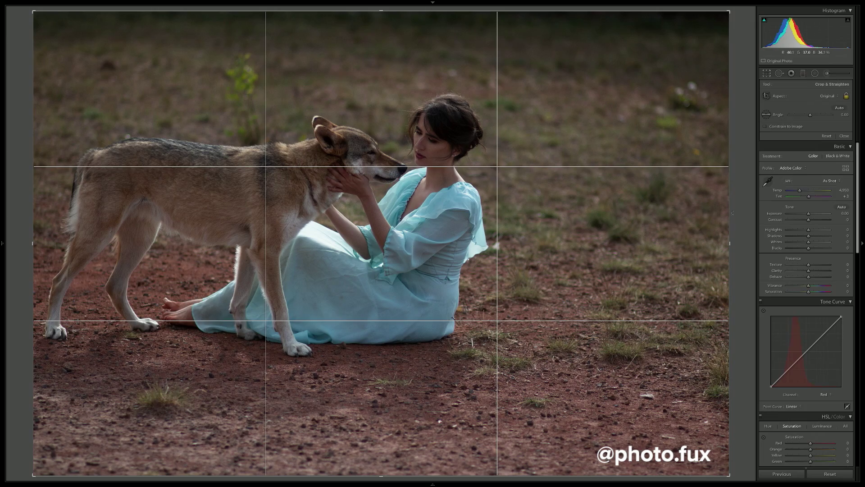
left_click_drag(737, 206, 729, 228)
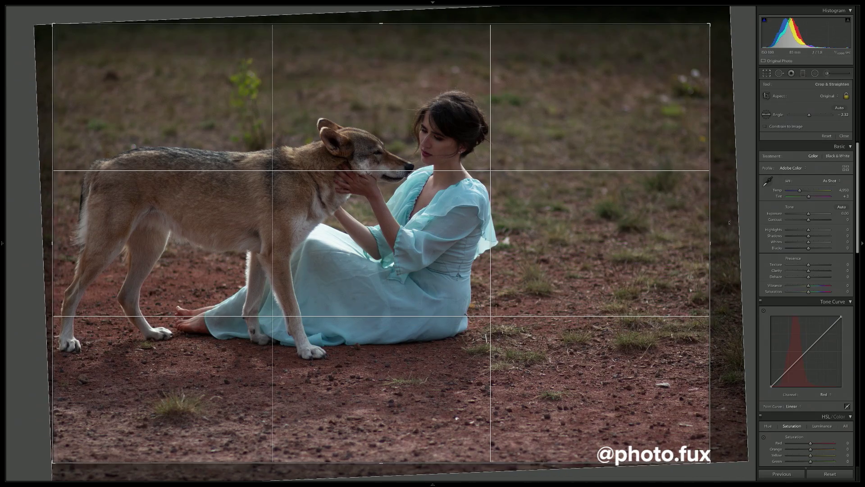
left_click_drag(710, 462, 693, 453)
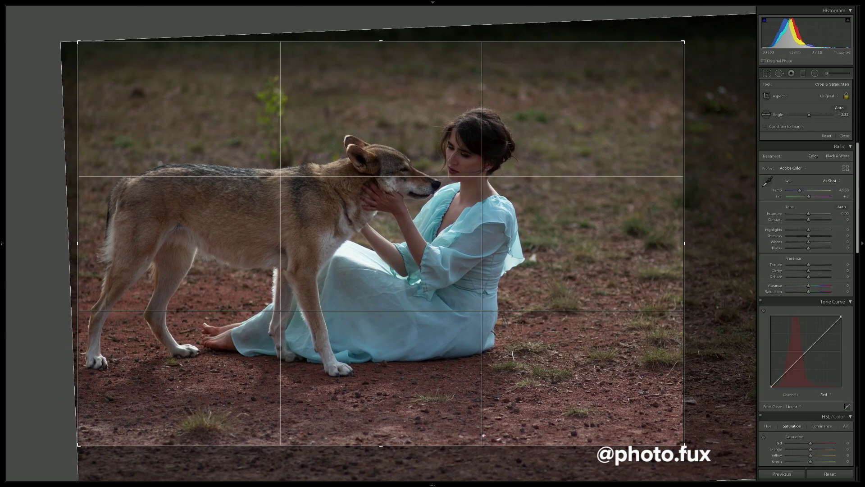
key("Return")
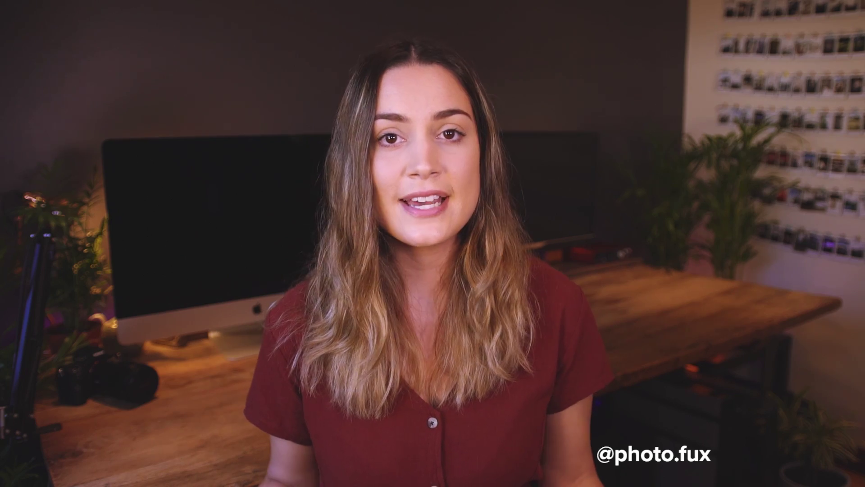
- Set exposure to +0.80, contrast +24, highlights -54, shadows +27 and blacks -8, and move the wolf photo upward within its crop
left_click_drag(810, 155, 807, 187)
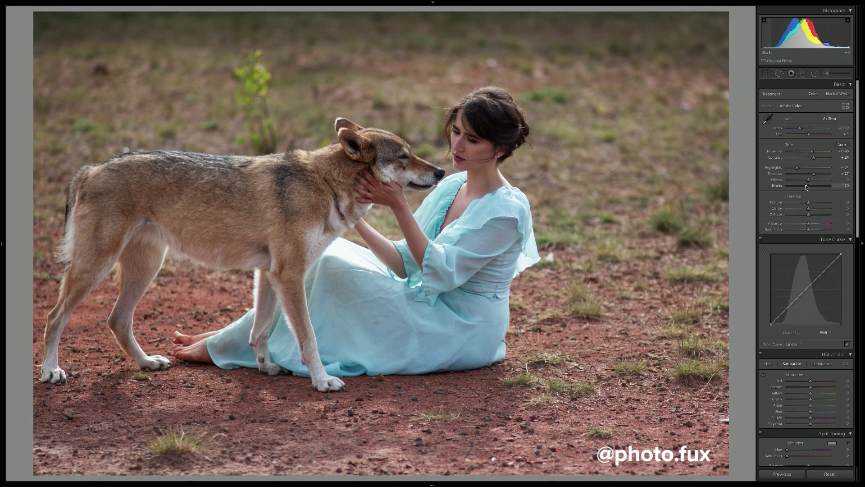
key("r")
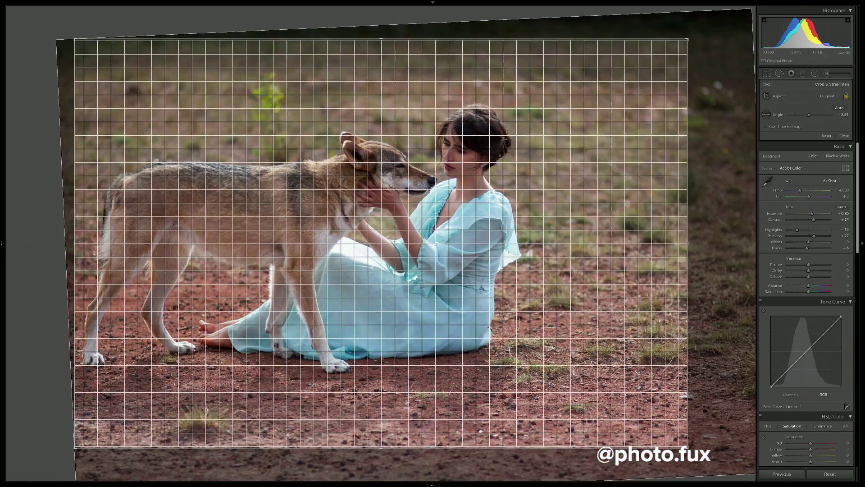
left_click_drag(671, 323, 681, 267)
key("Return")
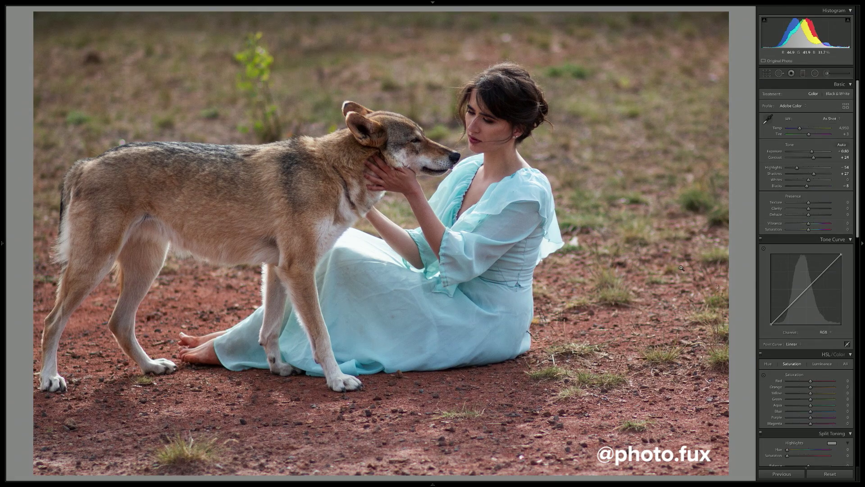
- Adjust the shadow end of the RGB tone curve and reduce the yellow saturation to -42
mouse_move(771, 324)
left_mouse_down()
mouse_move(807, 288)
mouse_move(778, 319)
left_mouse_up()
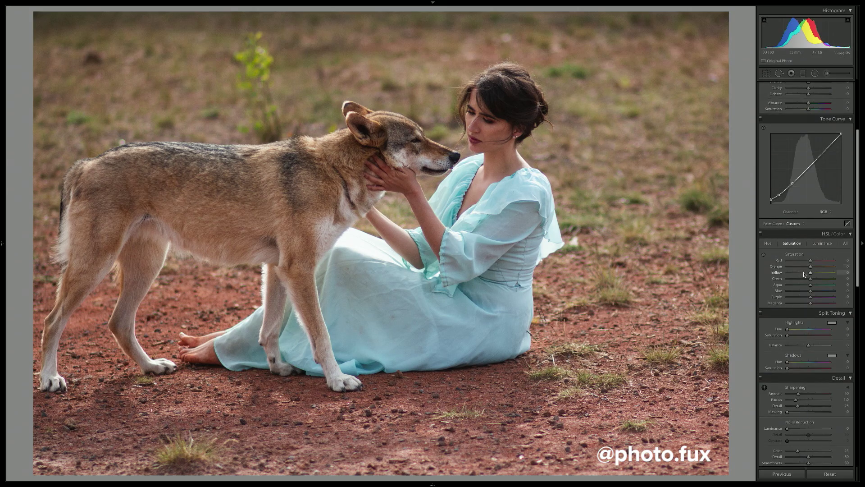
left_click_drag(805, 273, 794, 275)
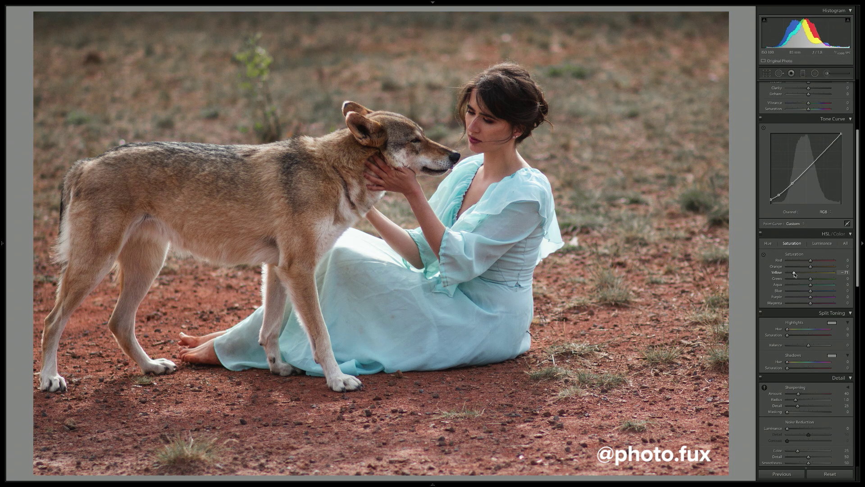
double_click(799, 274)
- Set the hues to yellow -60, green -44, aqua +70 and blue +12, and reduce the green, aqua and blue saturation
key("ctrl+alt+shift+h")
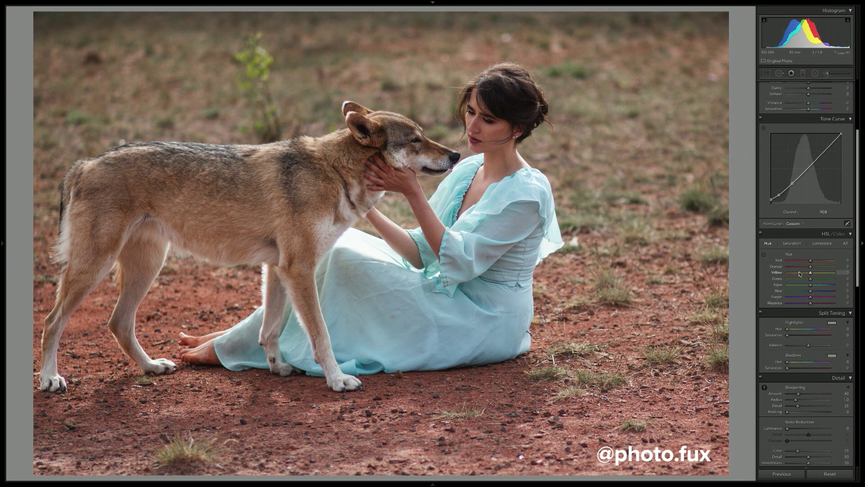
left_click_drag(800, 279, 801, 280)
left_click(794, 244)
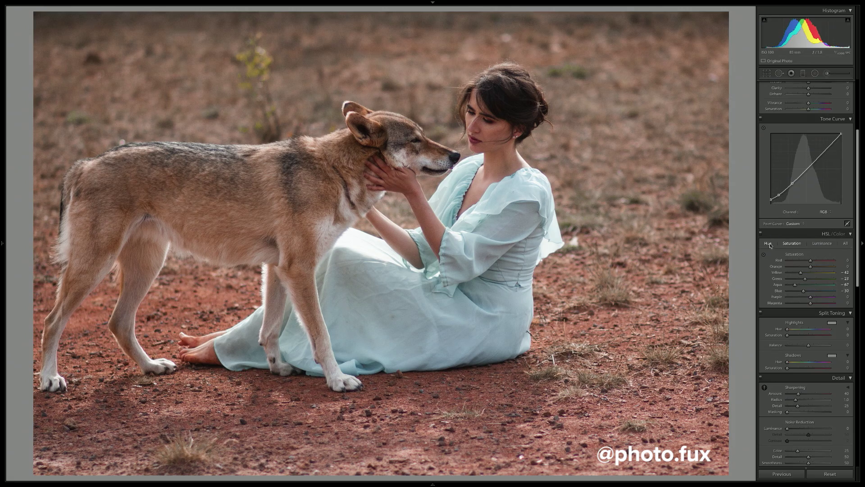
left_click_drag(805, 285, 824, 293)
- Split-tone the wolf photo with a subtle warm highlight tint and a lightly saturated shadow tint
scroll(814, 293, "down", 1)
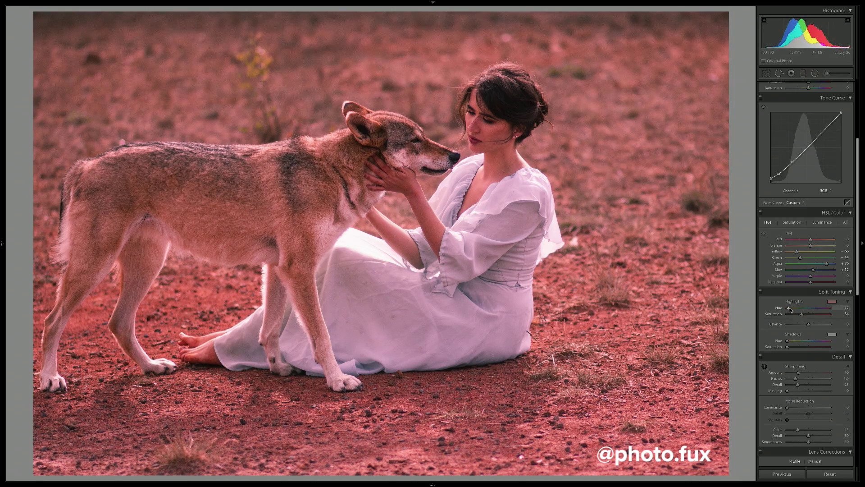
left_click_drag(796, 310, 794, 314)
mouse_move(788, 347)
left_mouse_down()
mouse_move(823, 341)
mouse_move(793, 347)
left_mouse_up()
left_click_drag(794, 314, 788, 314)
- Increase the sharpening amount and adjust the red, green and blue primaries in the camera calibration
left_click_drag(799, 372, 812, 373)
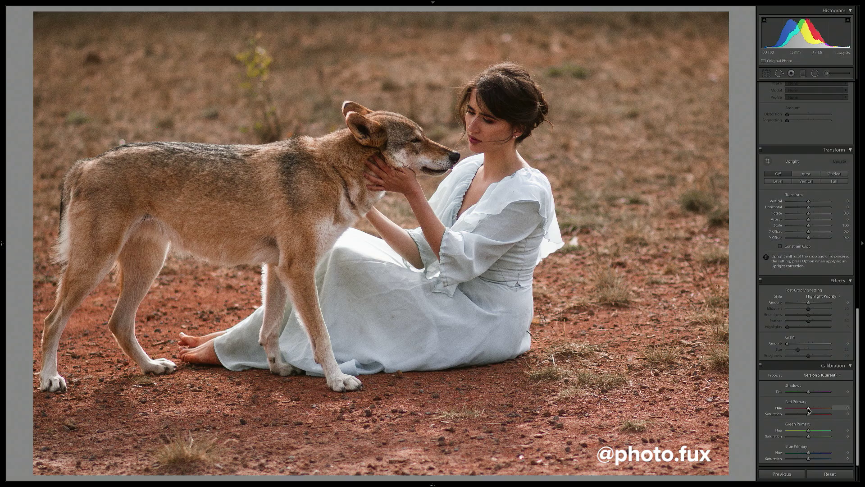
left_click_drag(809, 408, 790, 431)
mouse_move(808, 452)
left_mouse_down()
mouse_move(823, 455)
mouse_move(808, 455)
left_mouse_up()
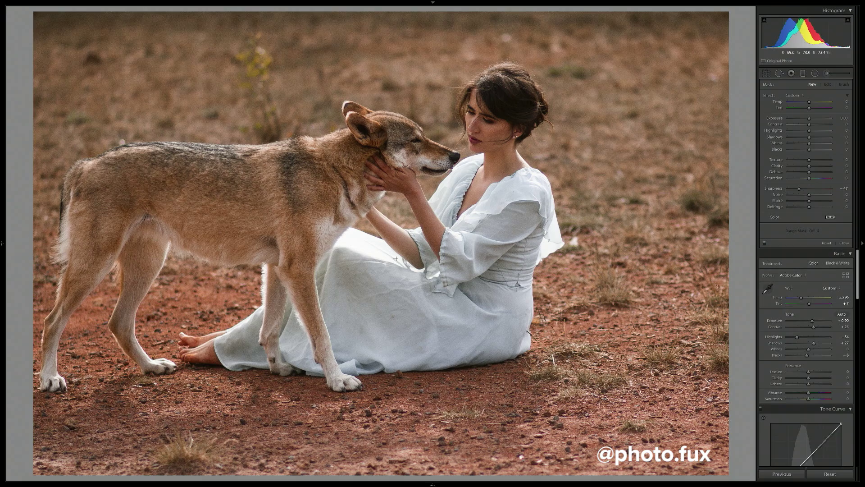
- Add a horizontal graduated filter centred on the woman's dress and lower its exposure slightly
left_click(395, 285)
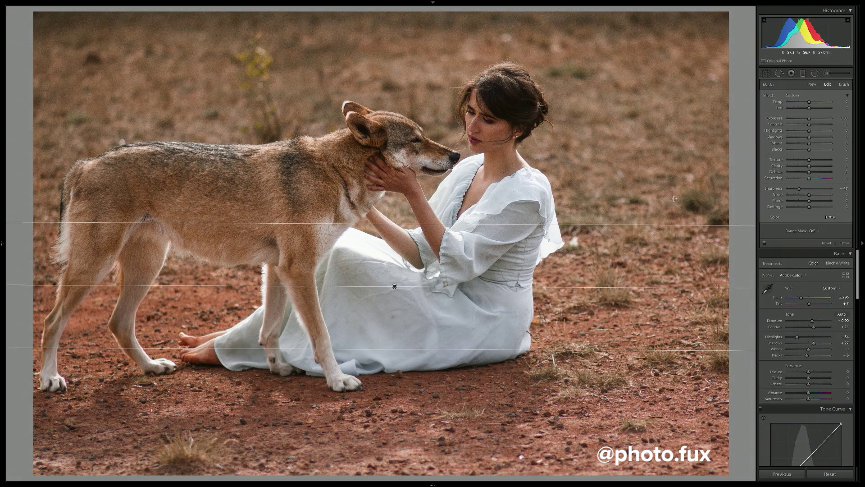
left_click_drag(810, 118, 808, 119)
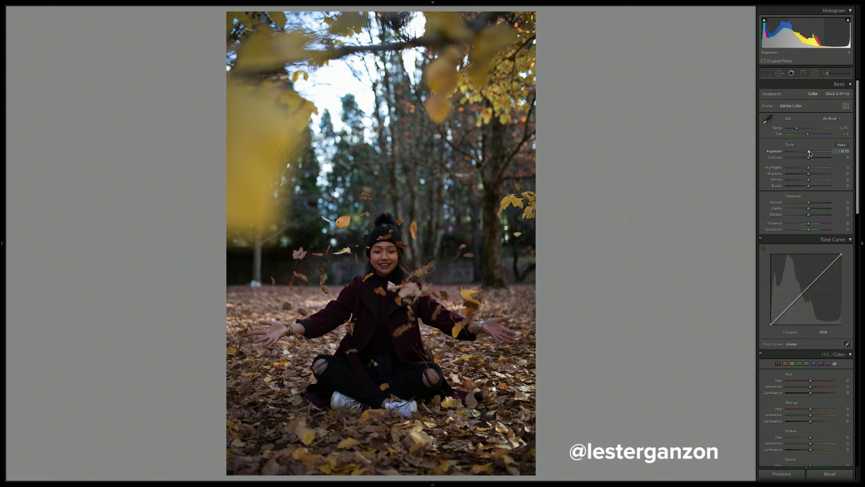
- Set the autumn portrait's exposure to +0.80, contrast +16, highlights -72, shadows +32 and blacks -11, and warm the white balance slightly
left_click_drag(809, 158, 806, 185)
left_click_drag(797, 130, 800, 130)
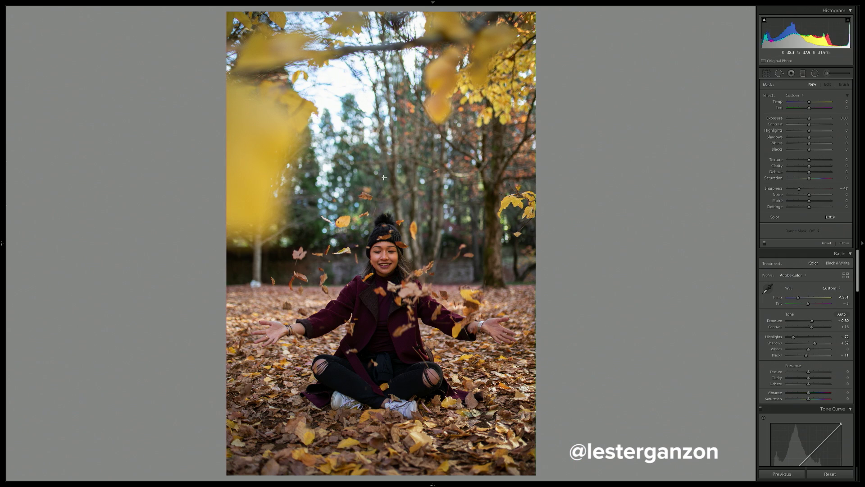
- Add a horizontal graduated filter over the trees above the woman with exposure -0.60, temperature 18 and saturation 21
left_click_drag(384, 158, 386, 270)
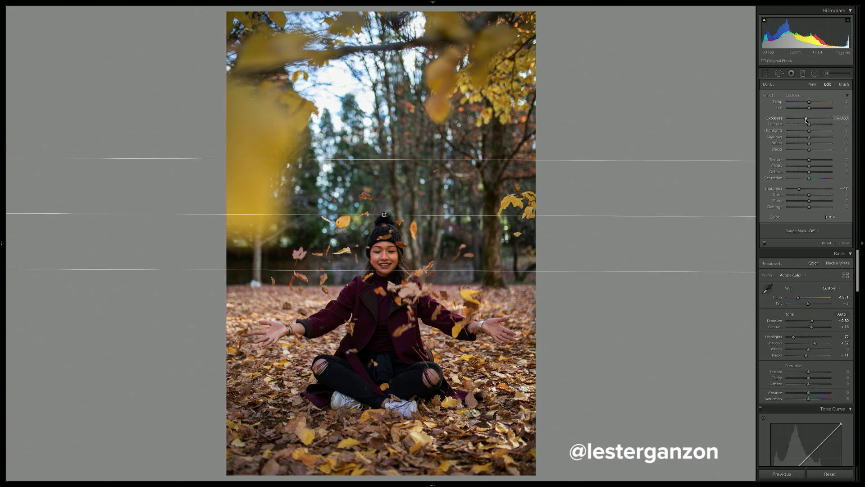
left_click_drag(384, 216, 405, 217)
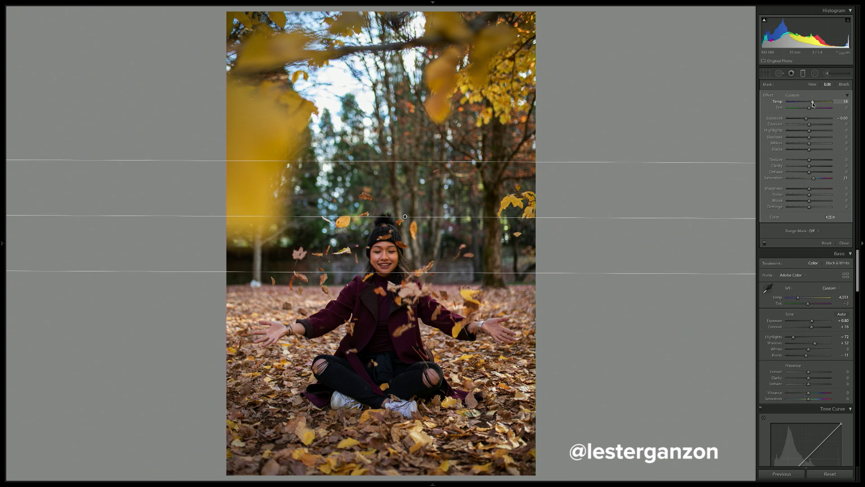
left_click(803, 73)
- Lift the blacks and shape the shadows on the RGB tone curve, and add gentle contrast to the blue channel curve
left_click_drag(783, 305, 802, 293)
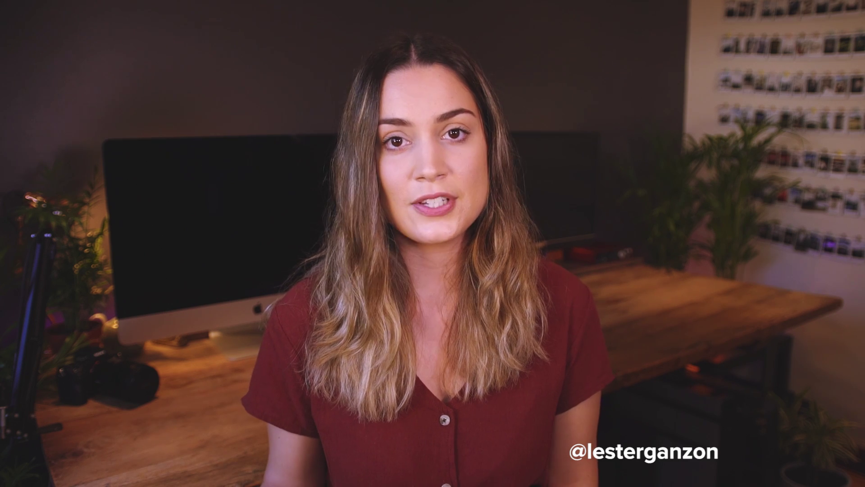
left_click(825, 332)
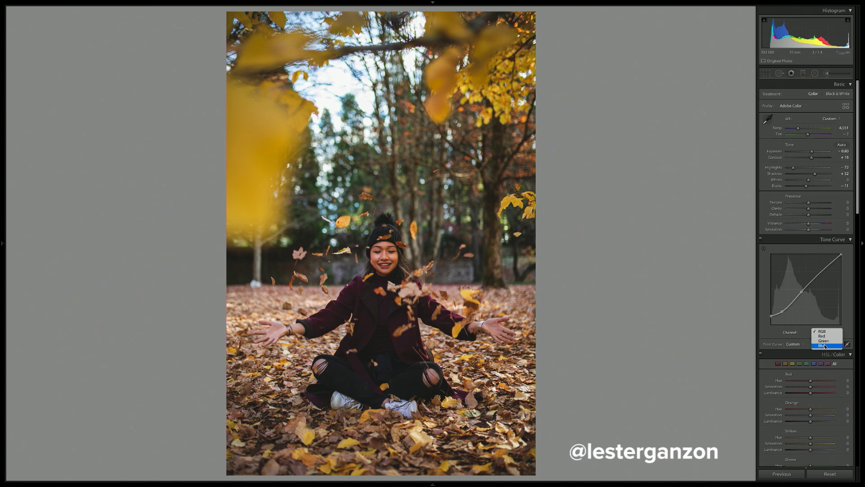
left_click(828, 346)
left_click_drag(813, 292, 790, 309)
- Adjust the green and red channel tone curves with points in the shadows and upper midtones, and return to the blue channel
left_click(824, 332)
left_click(825, 326)
left_click(812, 284)
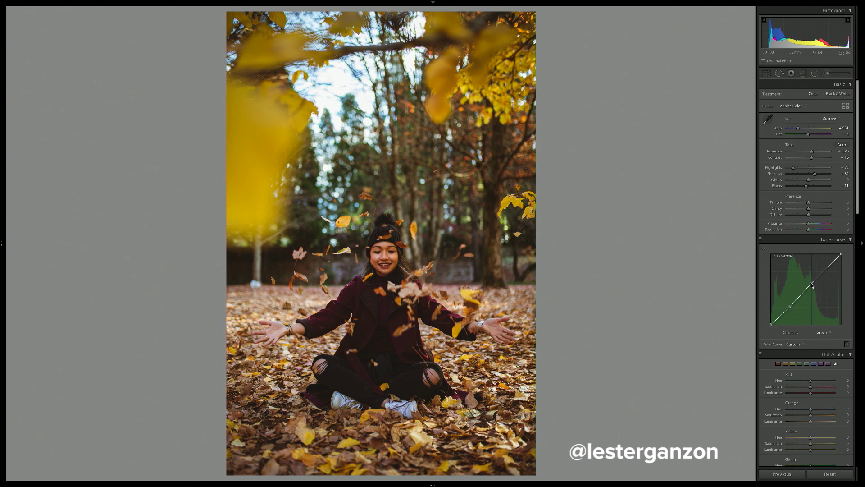
left_click(823, 332)
left_click(824, 326)
mouse_move(795, 303)
left_mouse_down()
mouse_move(817, 277)
mouse_move(789, 305)
left_mouse_up()
left_click(824, 333)
left_click(825, 345)
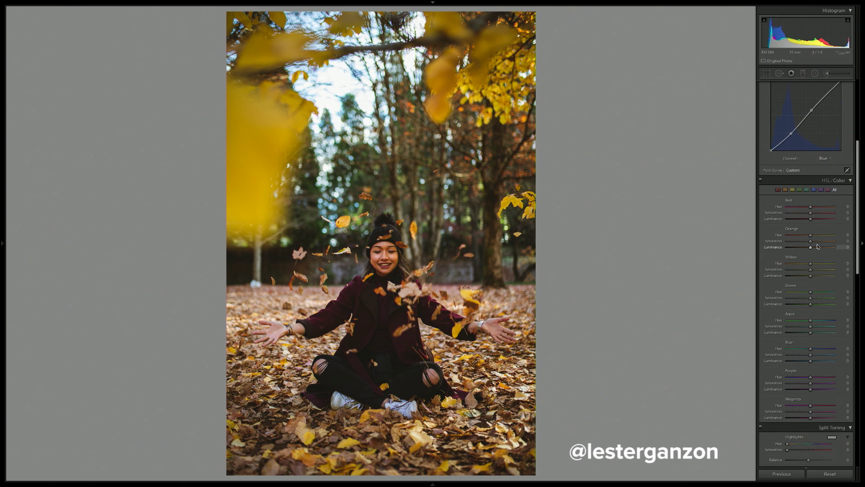
- Set red saturation to +21, orange saturation to -4 and yellow saturation to +67, and brighten the red, orange and yellow luminance
left_click_drag(810, 242, 828, 271)
left_click_drag(810, 213, 816, 214)
left_click_drag(810, 219, 813, 219)
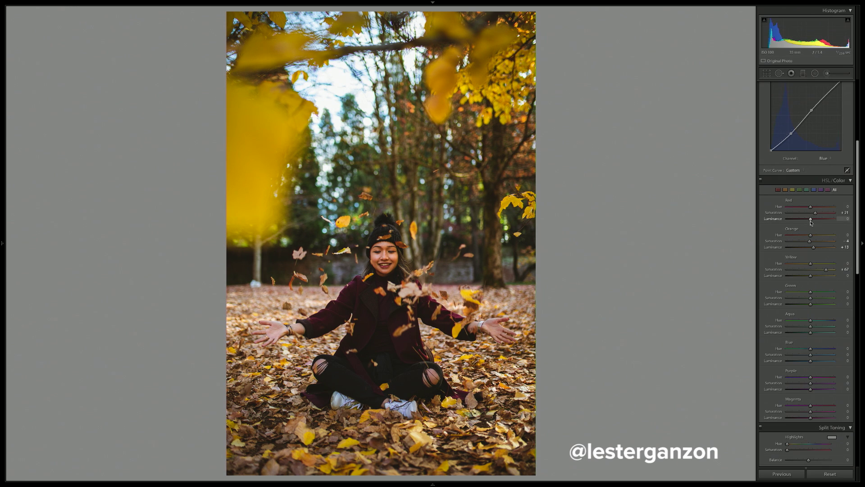
left_click_drag(811, 275, 818, 276)
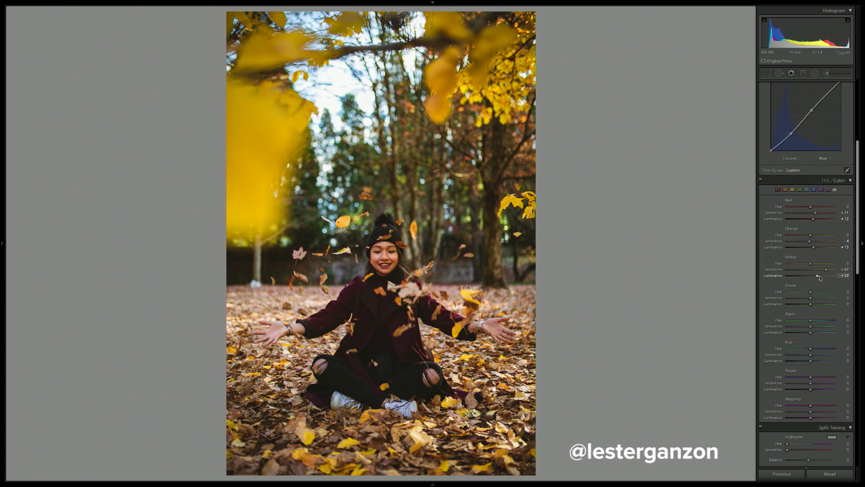
- Set the greens to hue -100, saturation +4 and luminance +19, and darken the aquas and blues with saturation -100
left_click(792, 292)
left_click_drag(787, 298, 809, 275)
scroll(812, 298, "down", 2)
mouse_move(811, 282)
left_mouse_down()
mouse_move(825, 283)
mouse_move(795, 282)
left_mouse_up()
left_click_drag(809, 276, 810, 255)
scroll(810, 254, "down", 2)
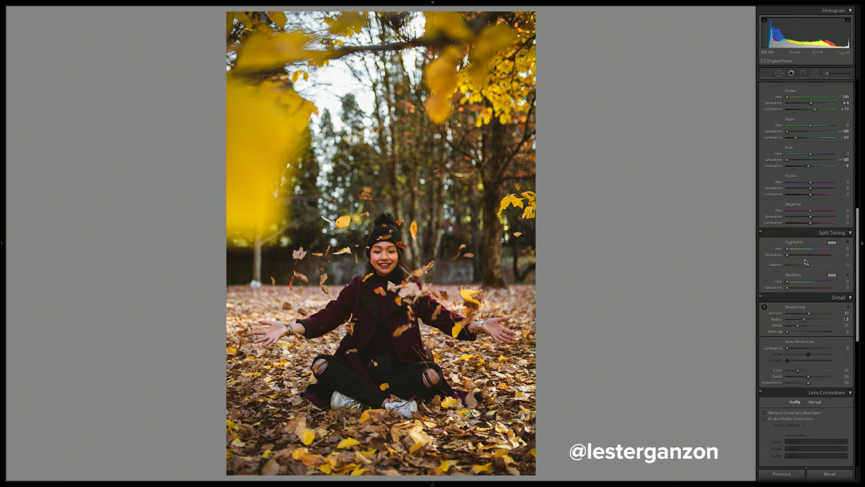
- Split-tone the autumn portrait with a warm yellow highlight tint at hue 51 and a subtle shadow tint
scroll(806, 243, "down", 1)
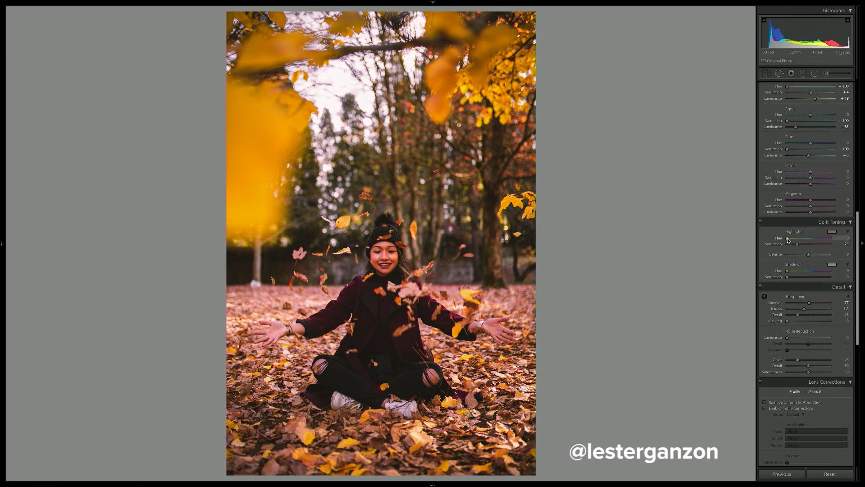
left_click_drag(793, 239, 794, 239)
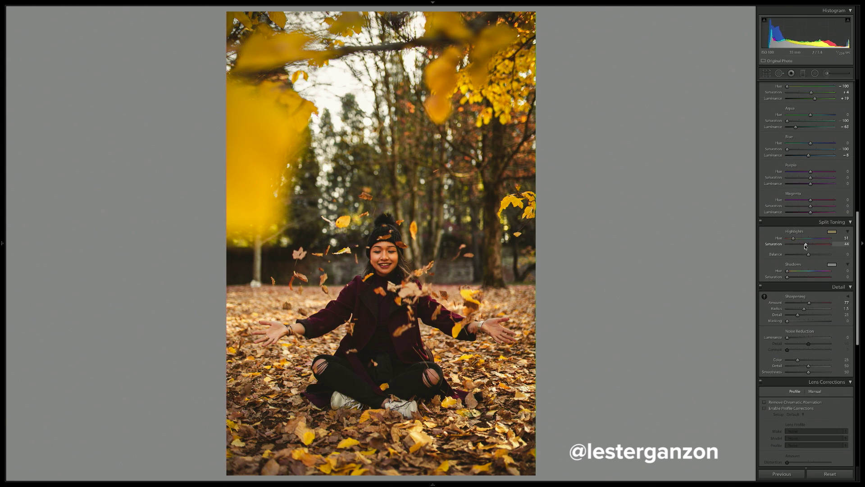
mouse_move(794, 271)
left_mouse_down()
mouse_move(823, 272)
mouse_move(789, 277)
left_mouse_up()
scroll(793, 270, "down", 3)
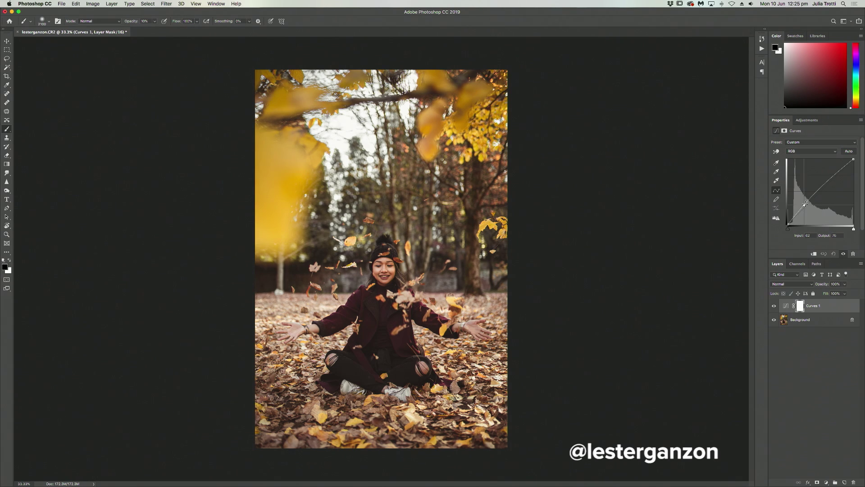
- In Photoshop, deepen the shadows on the Curves layer and add a Color Balance layer that shifts the highlights slightly towards yellow
left_click_drag(799, 211, 796, 216)
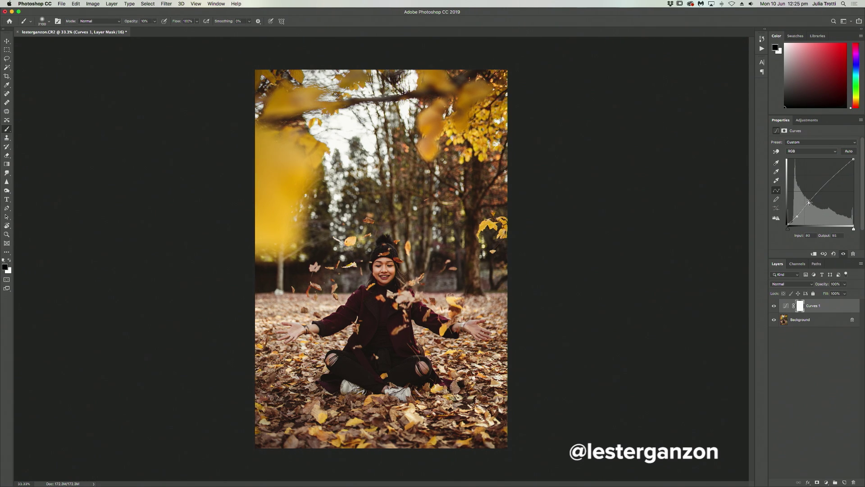
left_click(827, 482)
left_click(829, 415)
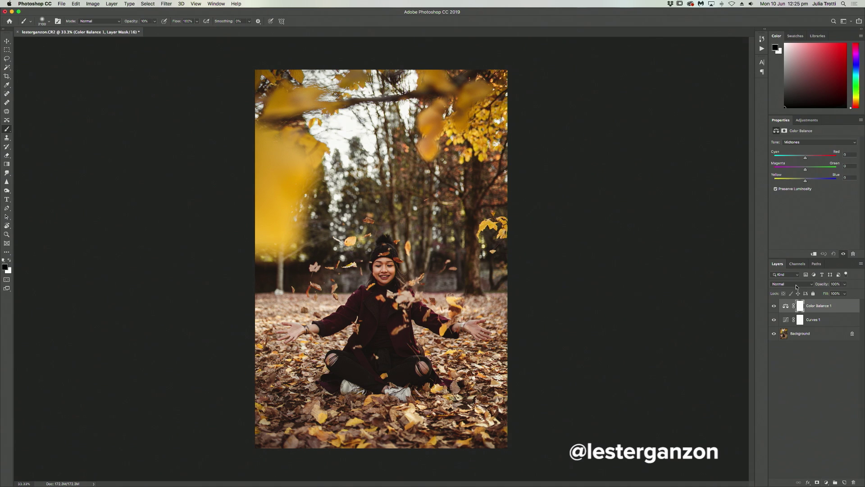
left_click(818, 142)
left_click(794, 148)
left_click_drag(801, 179, 802, 182)
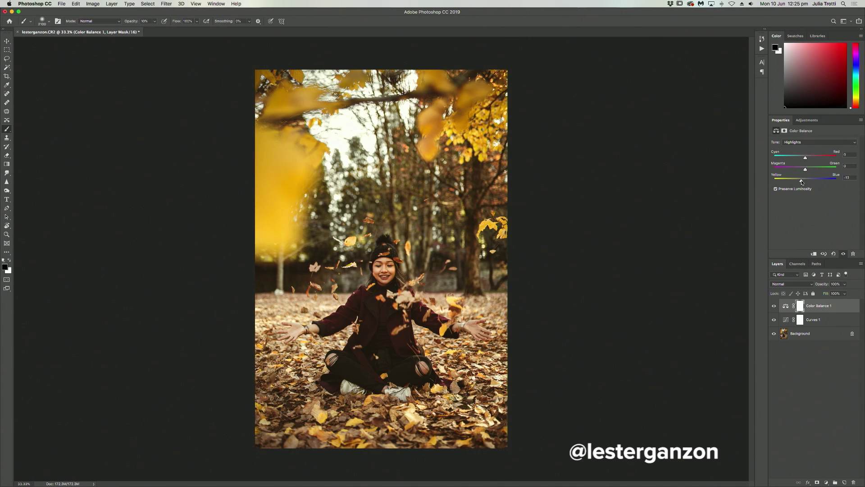
left_click(819, 142)
left_click(794, 131)
- Add a Hue/Saturation layer that shifts the yellows towards orange, raises their saturation to +15 and lightens them slightly
left_click(827, 483)
left_click(829, 391)
left_click(820, 151)
left_click(818, 161)
mouse_move(815, 181)
left_mouse_down()
mouse_move(831, 182)
mouse_move(817, 168)
mouse_move(821, 181)
left_mouse_up()
left_click(820, 151)
left_click(818, 158)
left_click(820, 151)
left_click(818, 145)
left_click_drag(814, 193, 818, 194)
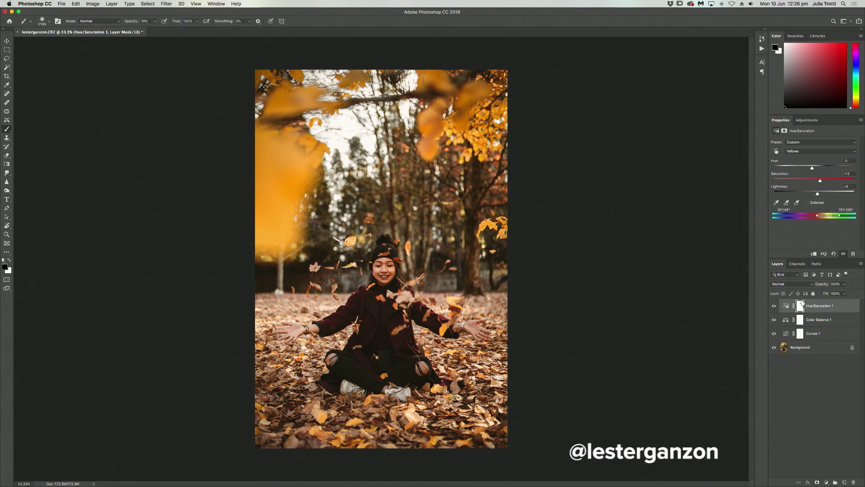
left_click(775, 348, "alt")
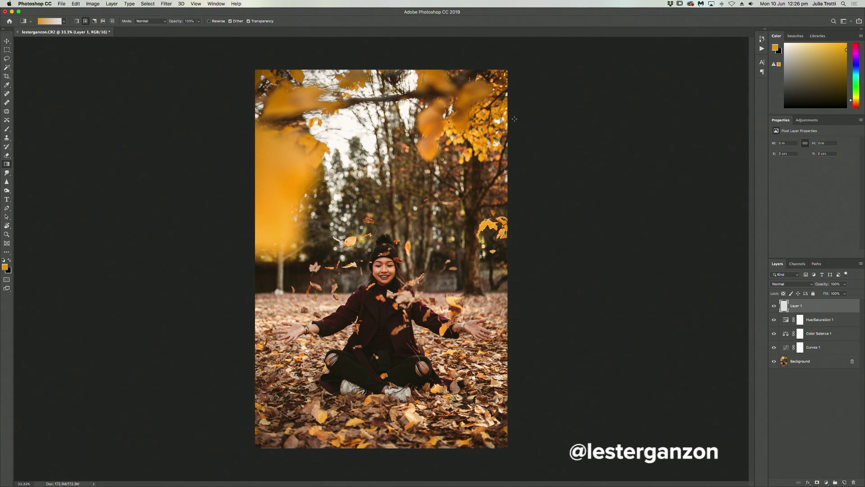
- Replace the first yellow gradient with an orange-red one running inward from the photo's right edge across the trees
left_click_drag(514, 119, 362, 199)
key("ctrl+z")
left_click(775, 47)
left_click(744, 229)
key("Return")
left_click_drag(500, 181, 396, 181)
- Change the gradient layer's blend mode to Soft Light and strongly reduce its opacity
key("v")
key("shift+plus")
key("shift+plus")
key("shift+plus")
key("shift+plus")
key("shift+plus")
key("shift+plus")
key("shift+plus")
key("shift+plus")
key("shift+plus")
key("shift+plus")
key("shift+plus")
key("shift+plus")
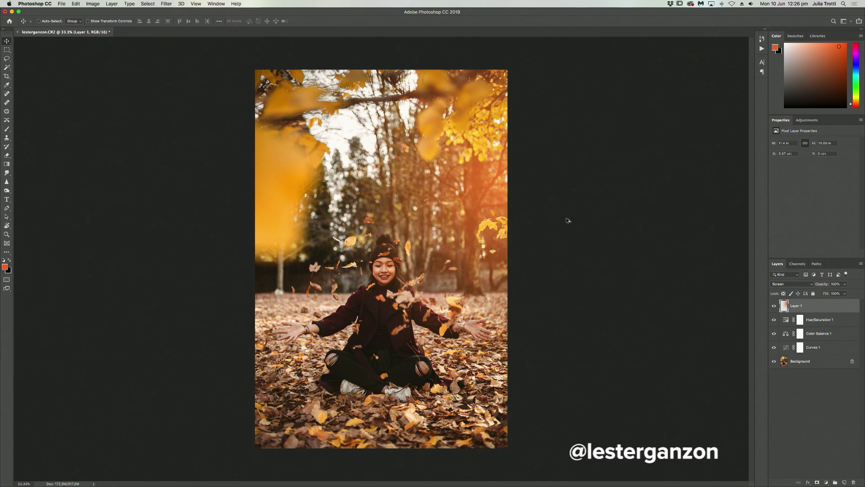
key("shift+plus")
left_click_drag(822, 284, 697, 291)
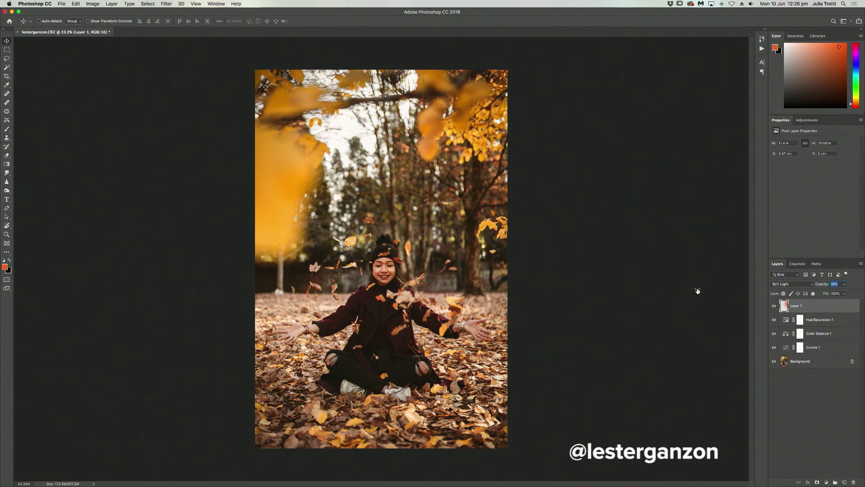
- Add a second layer with an orange gradient from the photo's lower-left corner, blended as Soft Light at 22% opacity
key("super+shift+alt+n")
key("g")
left_click_drag(270, 433, 343, 387)
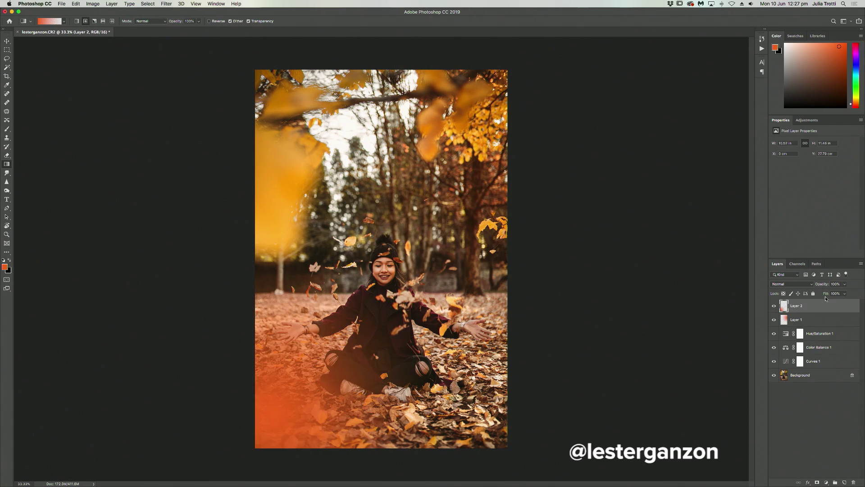
left_click(792, 284)
left_click(787, 362)
left_click_drag(822, 284, 710, 289)
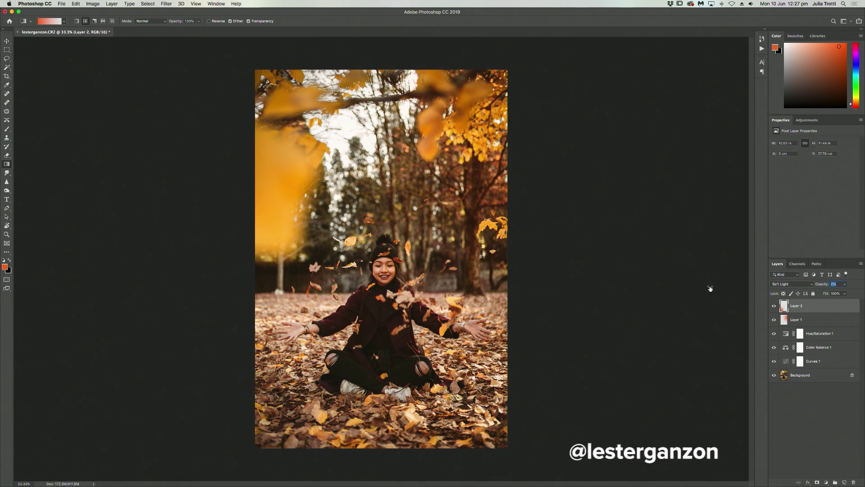
key("v")
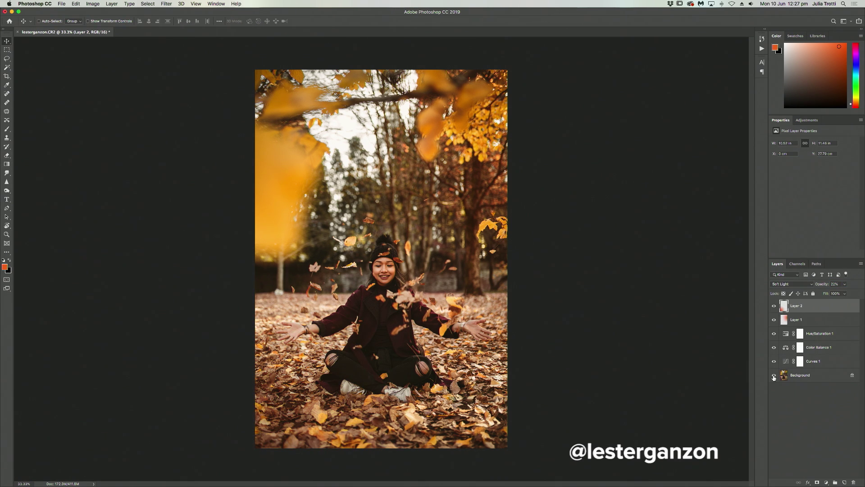